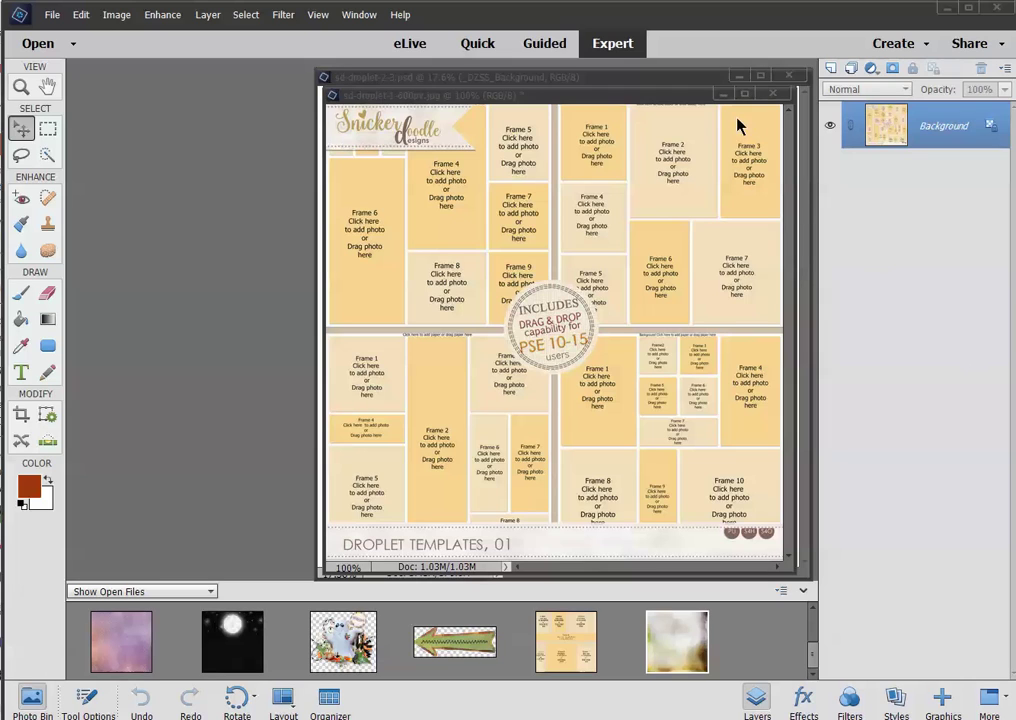
# Move the template preview window aside to reveal the sd-droplet-2-3.psd page.
pyautogui.moveTo(721, 95); pyautogui.dragTo(726, 102)
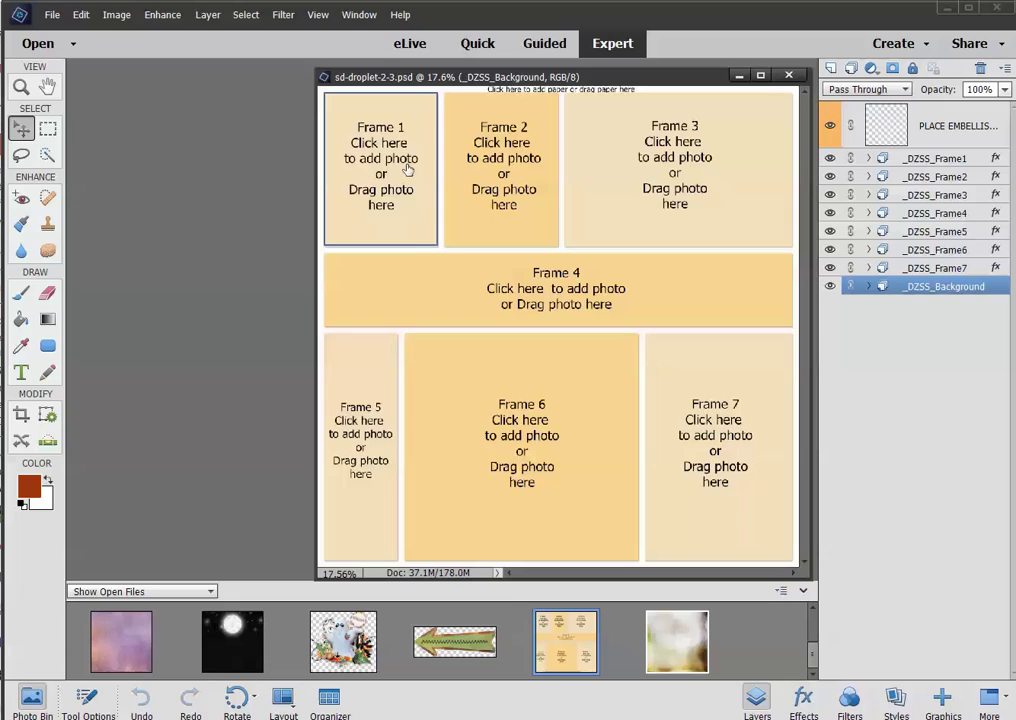
# Choose the sd-tot-p20 paper for Frame 1 and place it inside the frame.
pyautogui.click(426, 114)
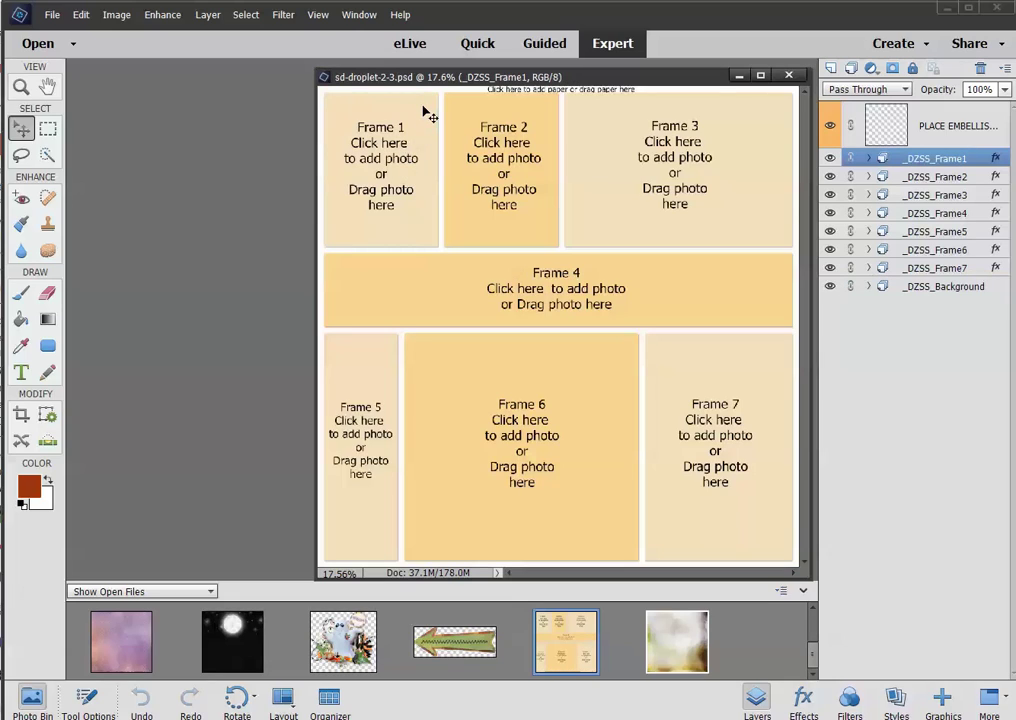
pyautogui.click(393, 147)
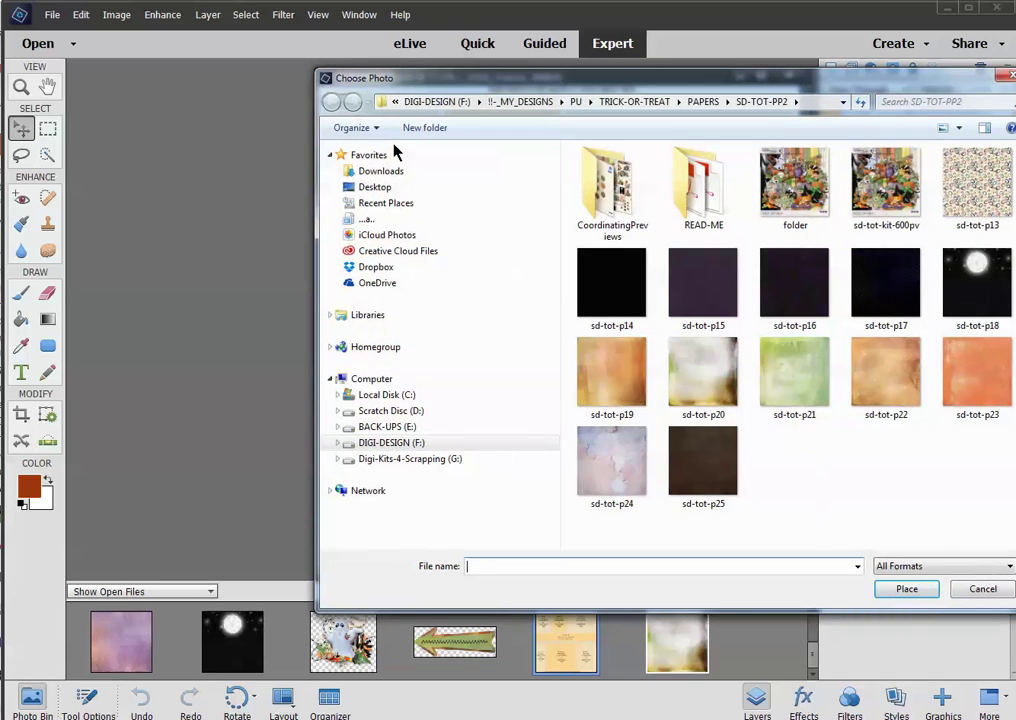
pyautogui.moveTo(590, 89); pyautogui.dragTo(431, 88)
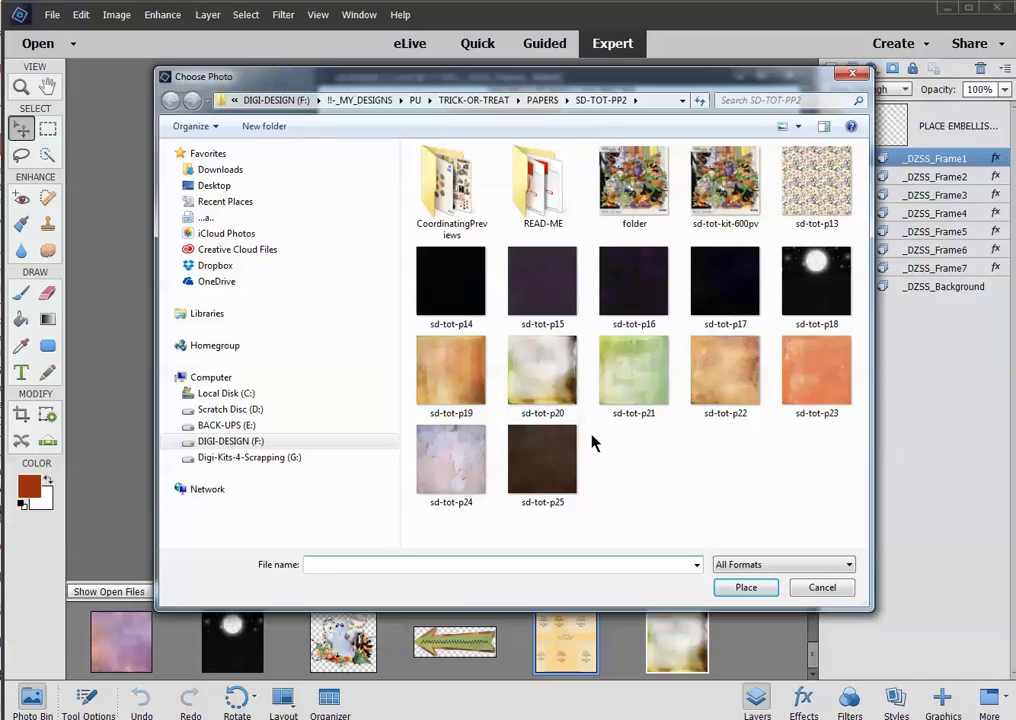
pyautogui.click(541, 374)
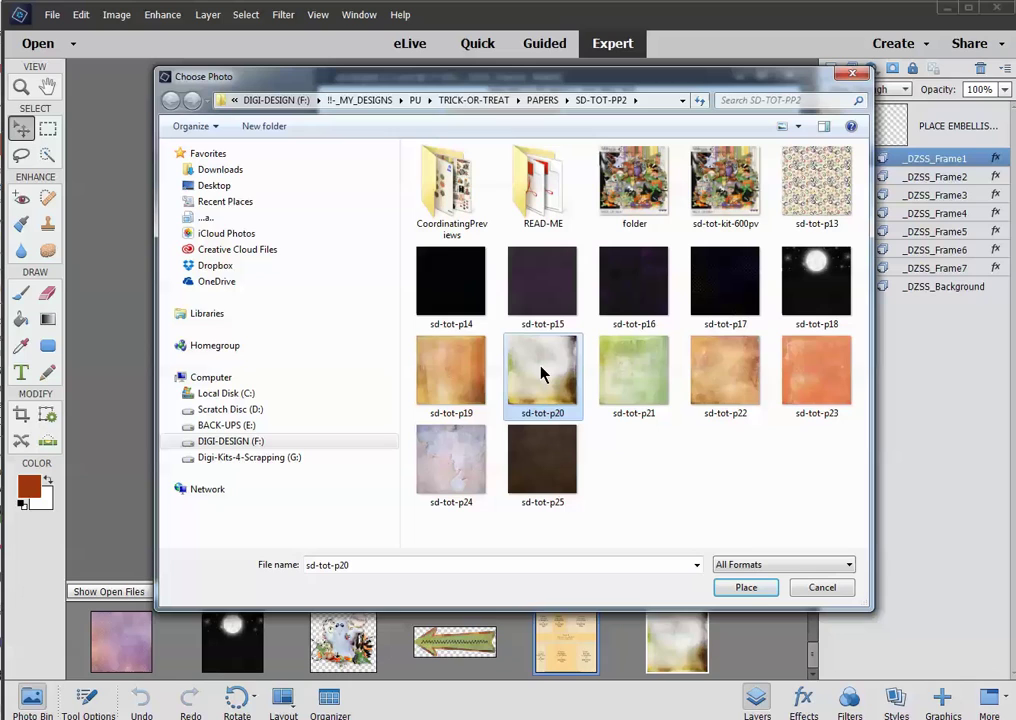
pyautogui.click(760, 593)
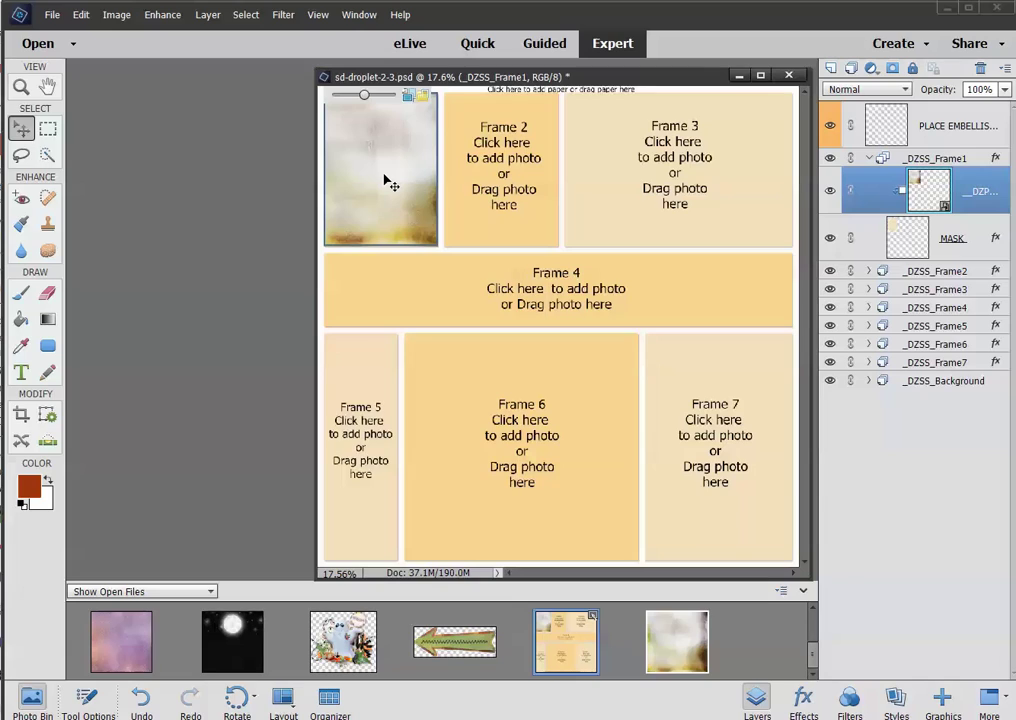
pyautogui.click(365, 97)
pyautogui.moveTo(365, 97)
pyautogui.mouseDown()
pyautogui.moveTo(379, 98)
pyautogui.moveTo(365, 97)
pyautogui.mouseUp()
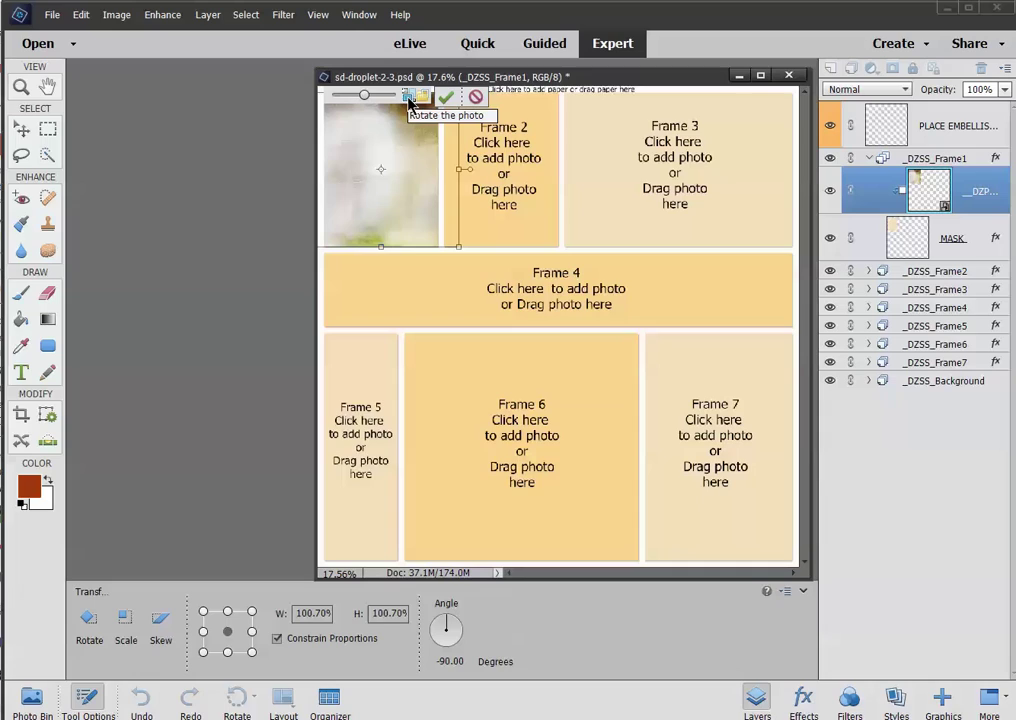
pyautogui.click(408, 97)
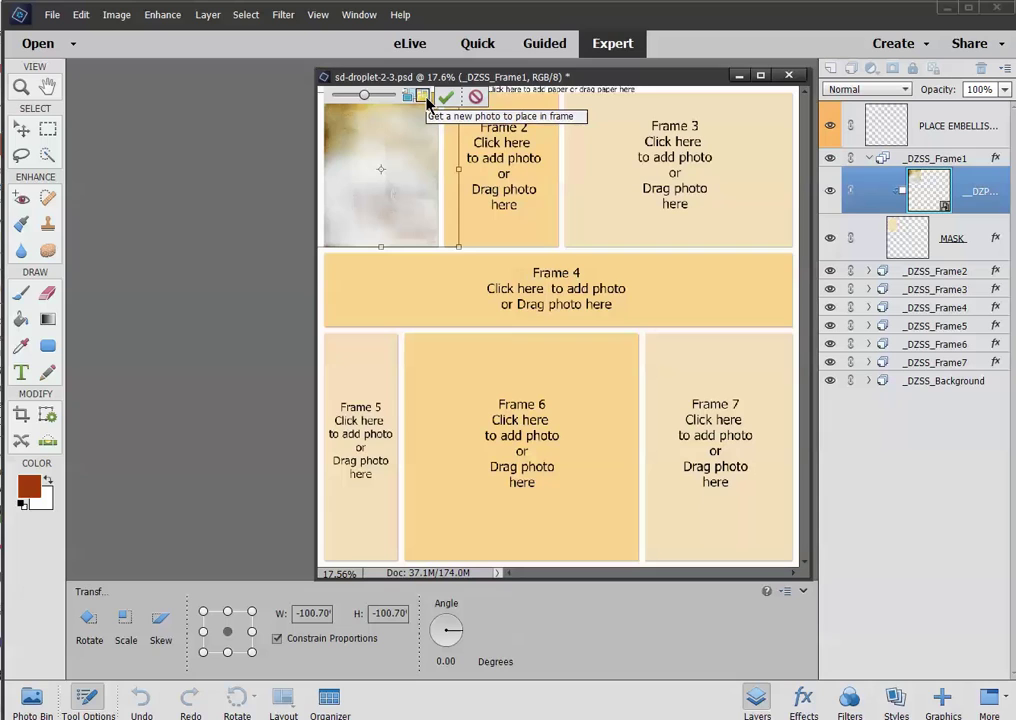
pyautogui.click(424, 97)
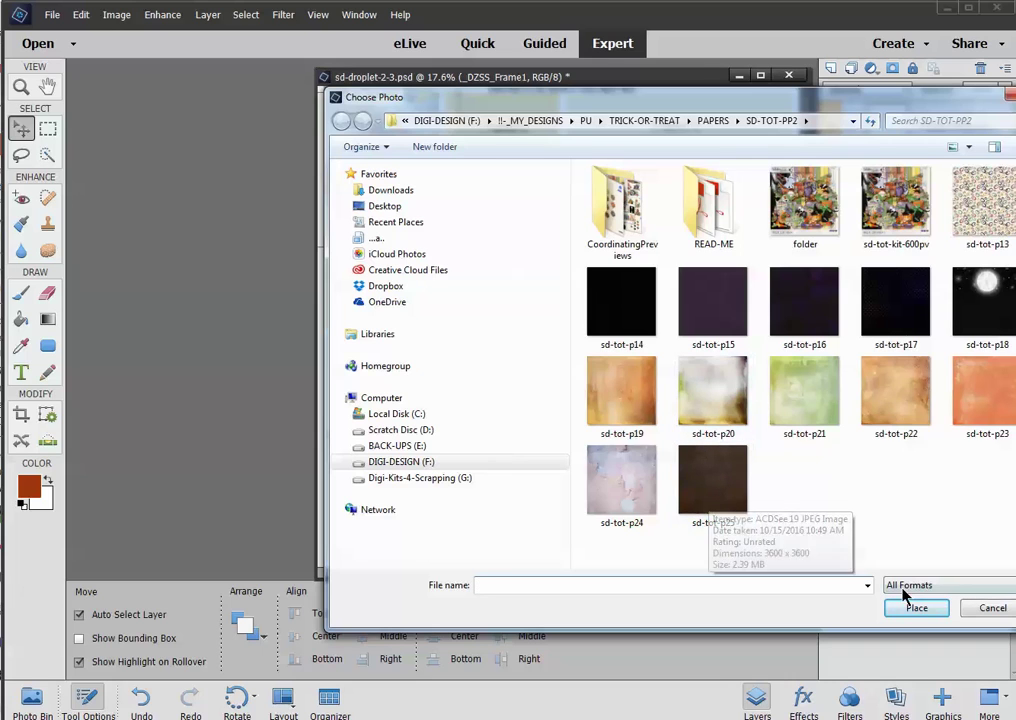
pyautogui.click(989, 610)
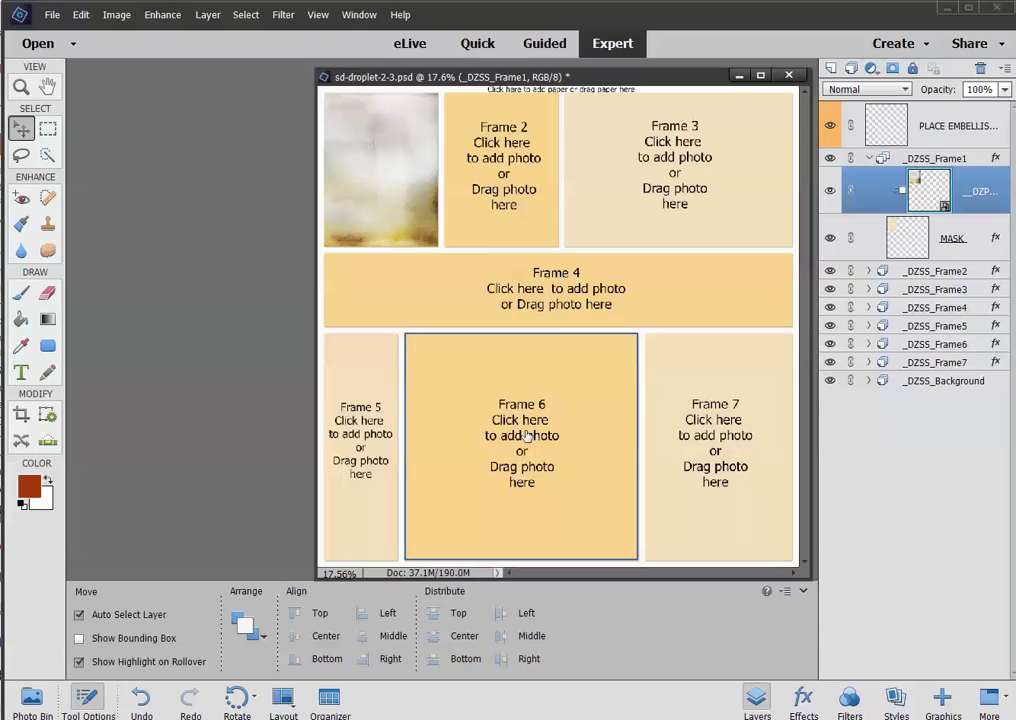
pyautogui.click(387, 160)
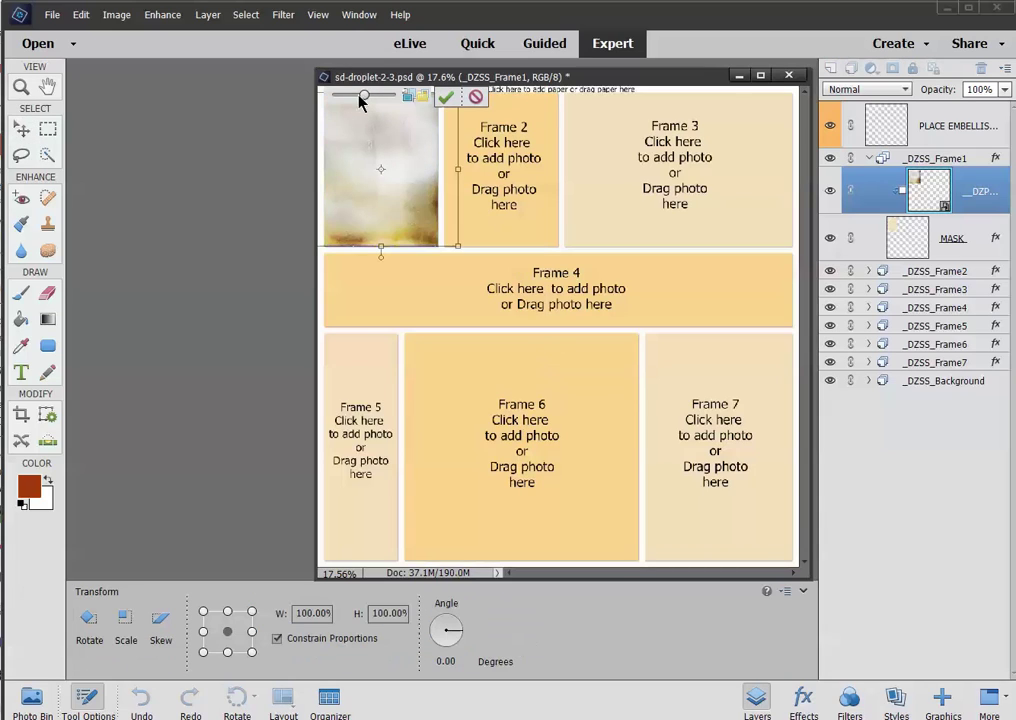
pyautogui.click(446, 100)
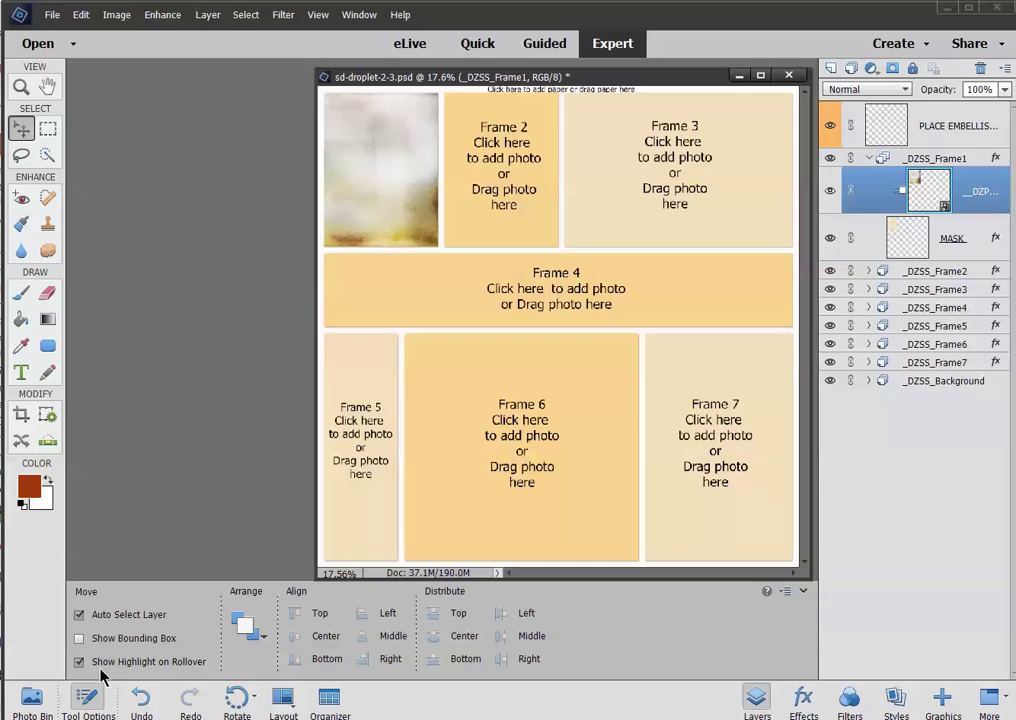
# Drag the moon night-sky paper into Frame 3 and shift it so the full moon shows.
pyautogui.click(33, 700)
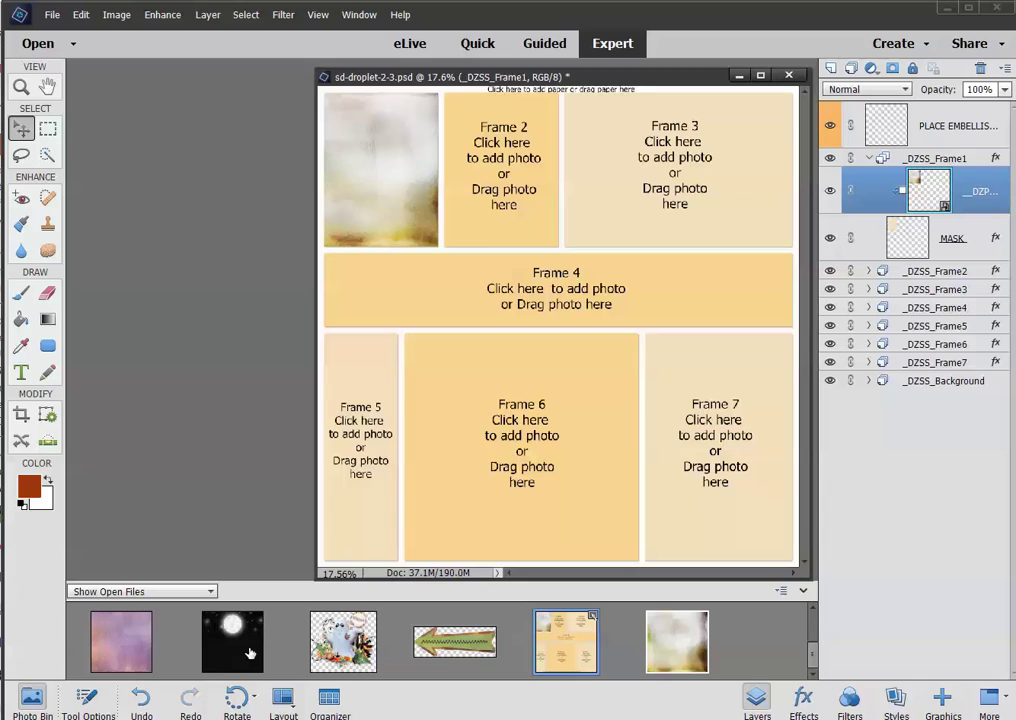
pyautogui.moveTo(247, 651); pyautogui.dragTo(676, 179)
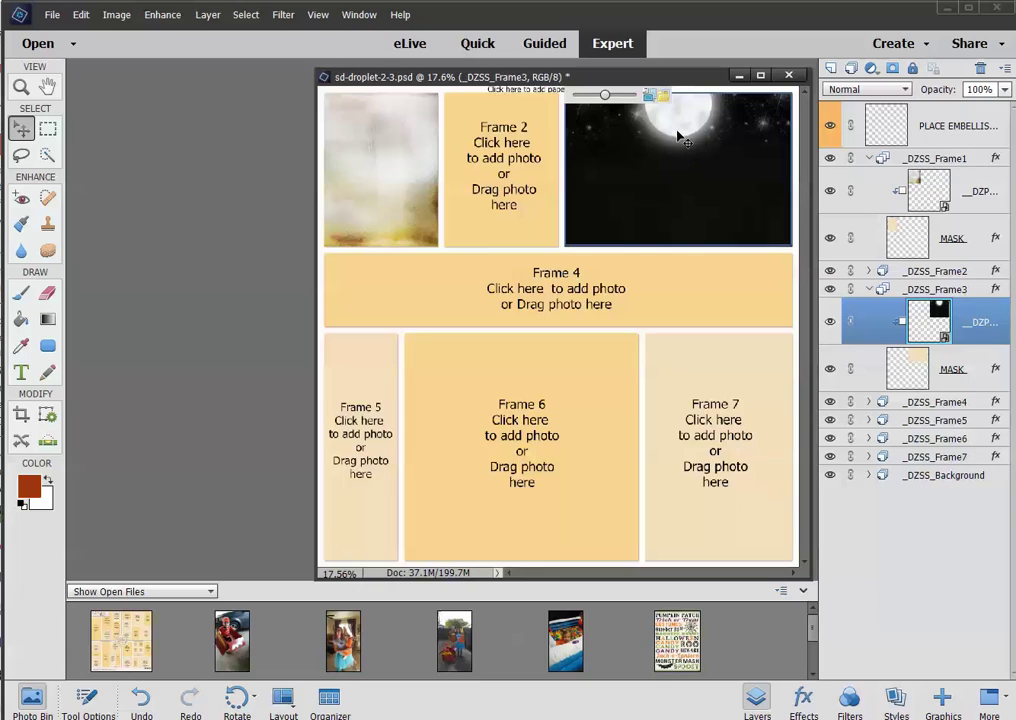
pyautogui.moveTo(678, 140); pyautogui.dragTo(679, 175)
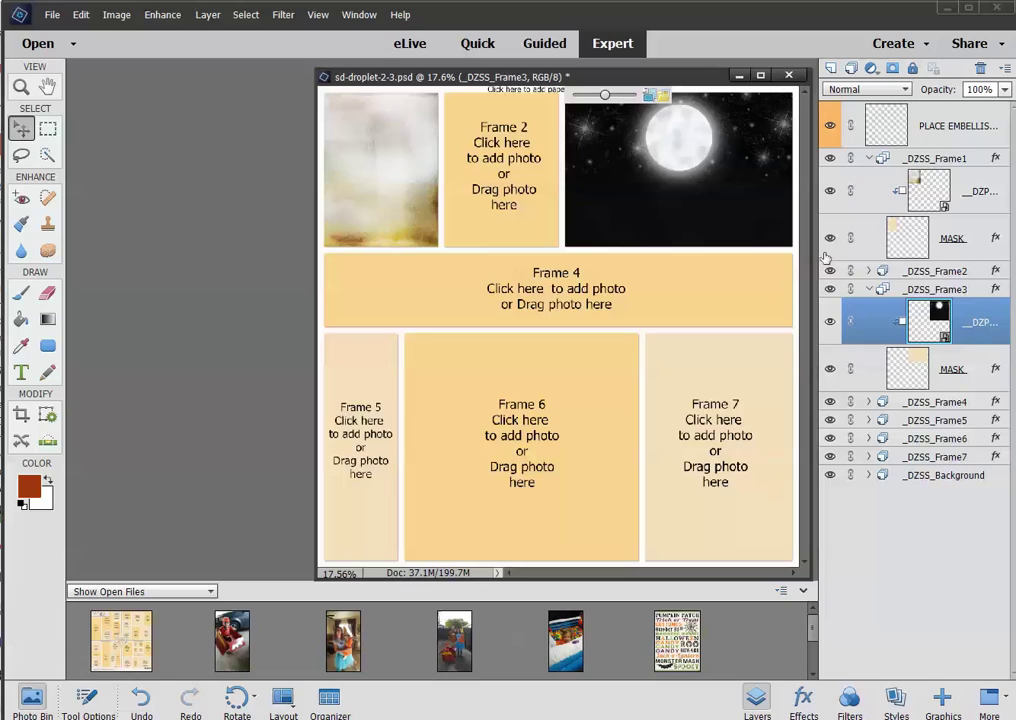
pyautogui.click(970, 366)
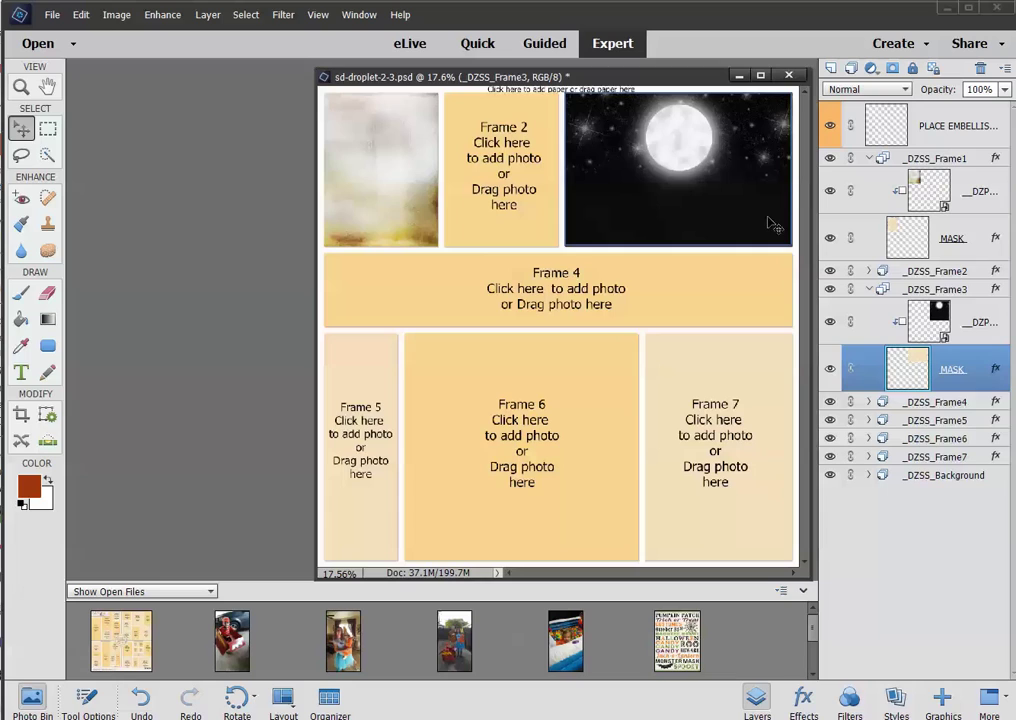
pyautogui.moveTo(756, 212)
pyautogui.mouseDown()
pyautogui.moveTo(764, 228)
pyautogui.moveTo(754, 209)
pyautogui.mouseUp()
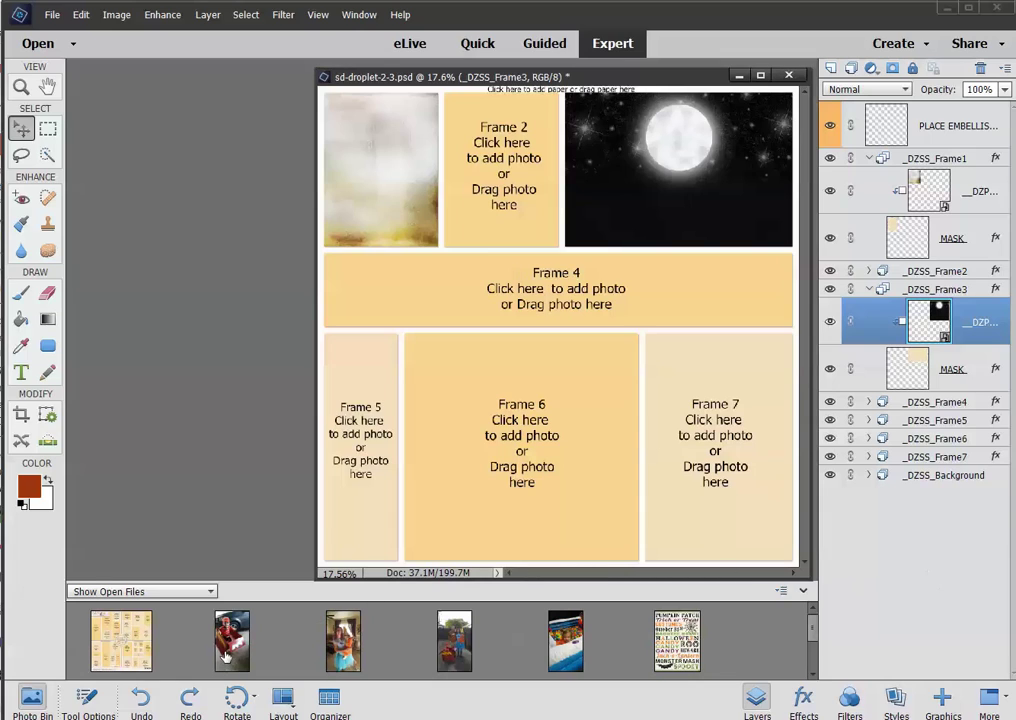
# Fill Frames 6, 5, 2 and 7 with family costume photos and Frame 1 with the Halloween word art.
pyautogui.moveTo(231, 651); pyautogui.dragTo(424, 537)
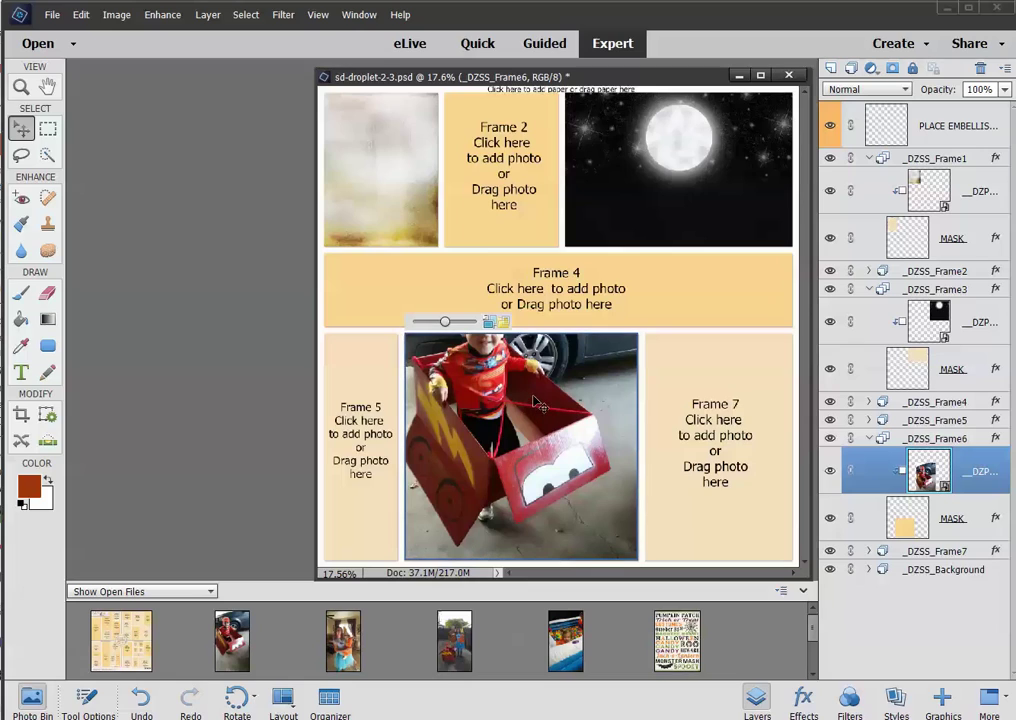
pyautogui.moveTo(535, 408); pyautogui.dragTo(530, 445)
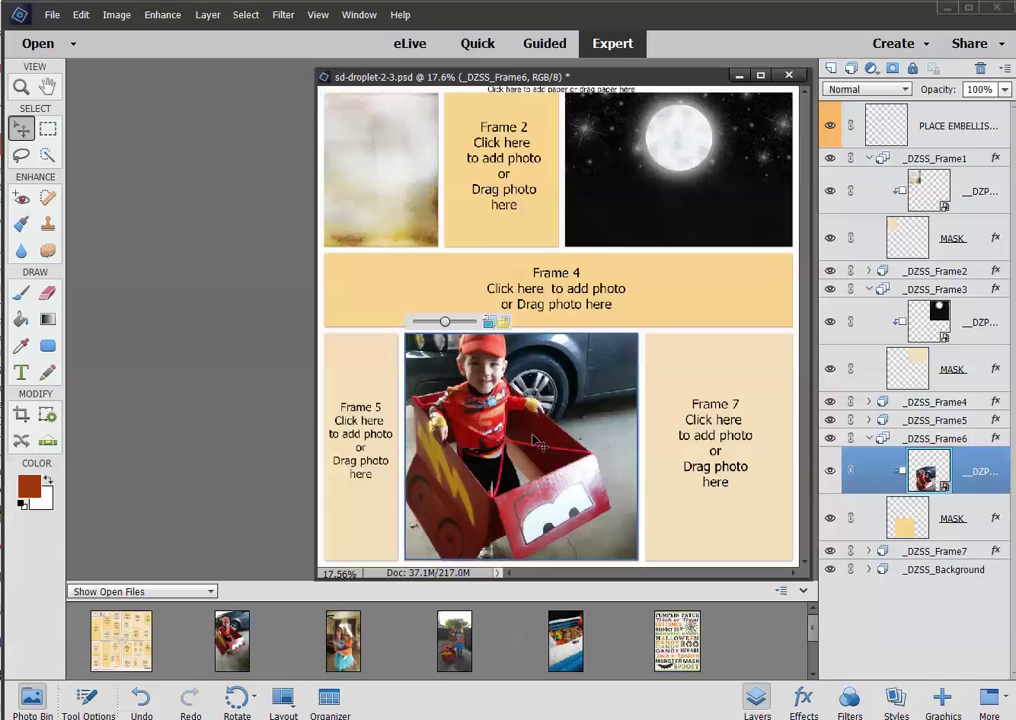
pyautogui.moveTo(343, 640); pyautogui.dragTo(358, 480)
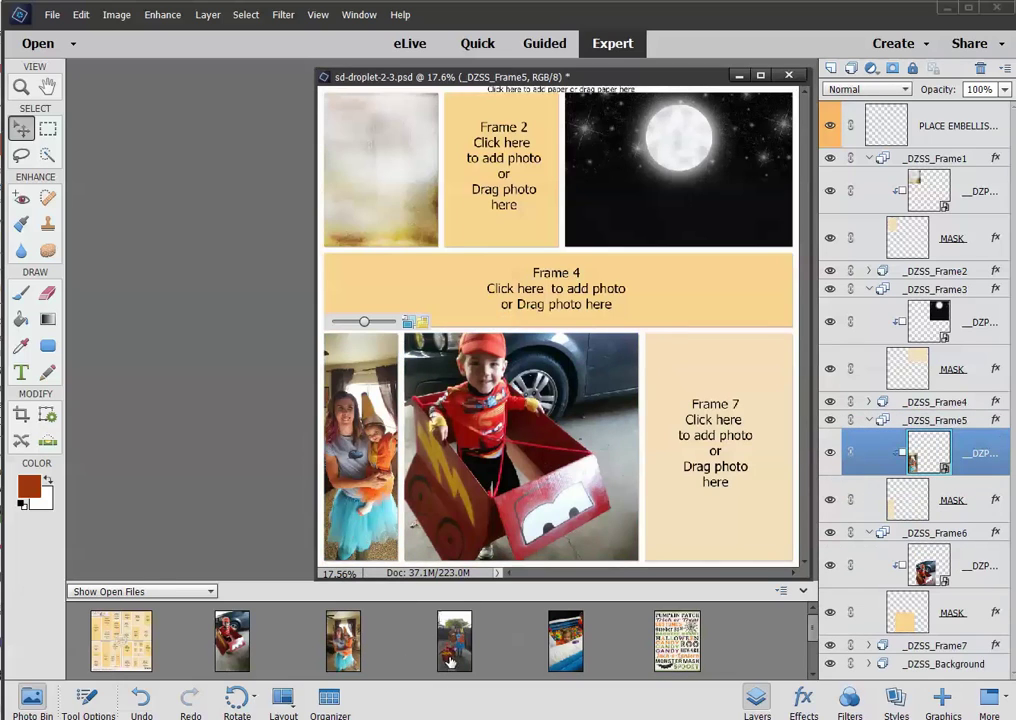
pyautogui.moveTo(450, 660); pyautogui.dragTo(510, 227)
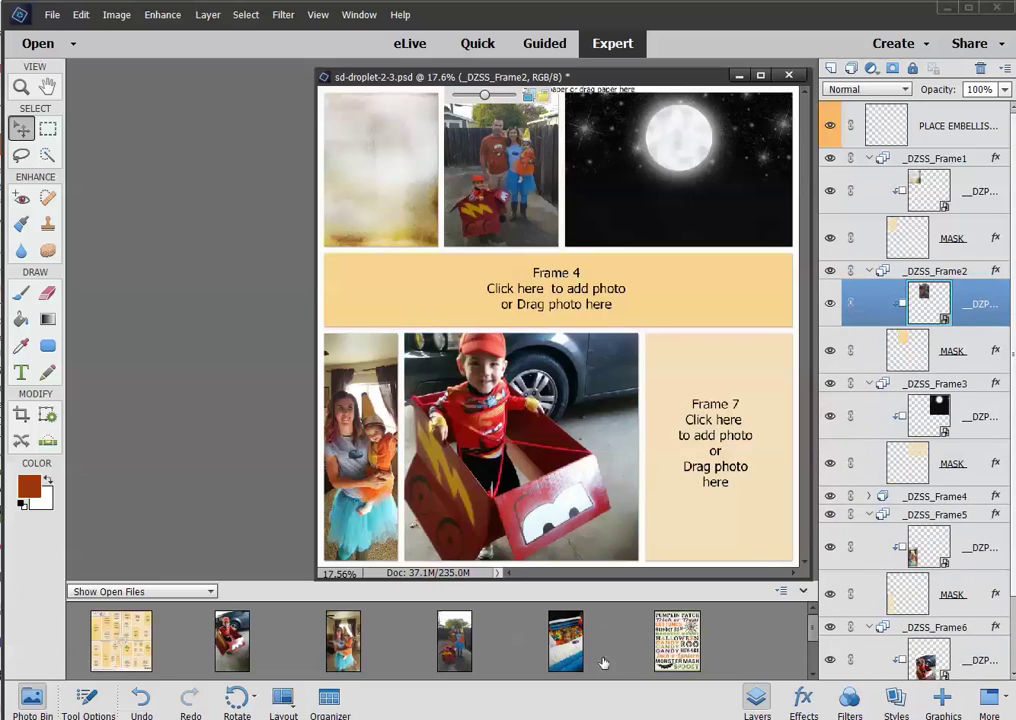
pyautogui.moveTo(565, 640); pyautogui.dragTo(708, 478)
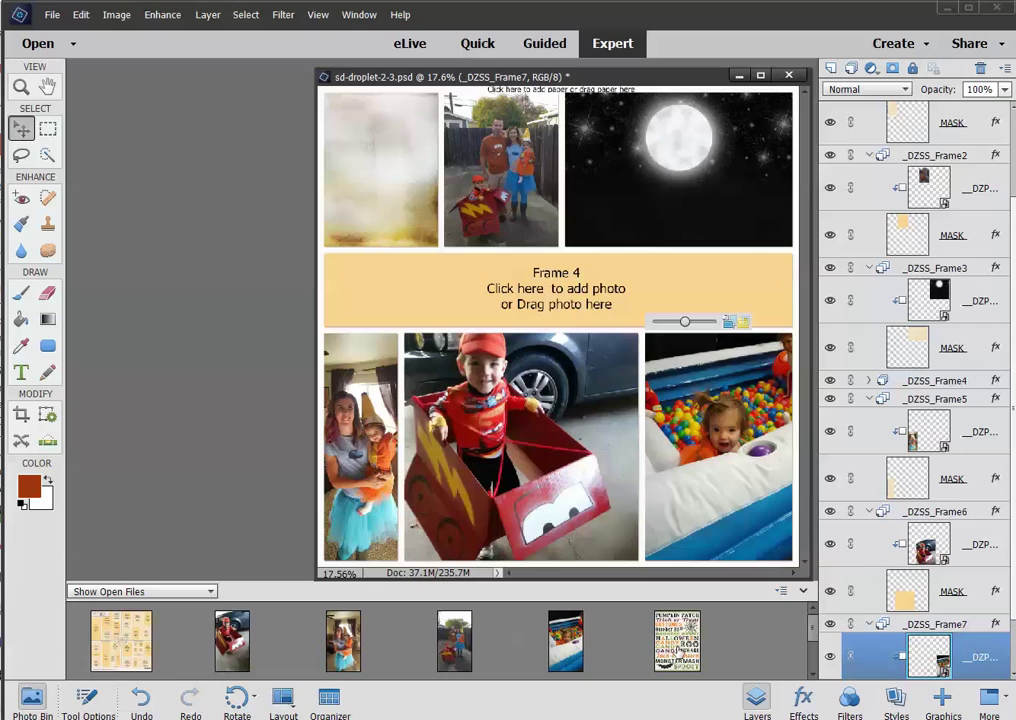
pyautogui.moveTo(679, 658); pyautogui.dragTo(389, 169)
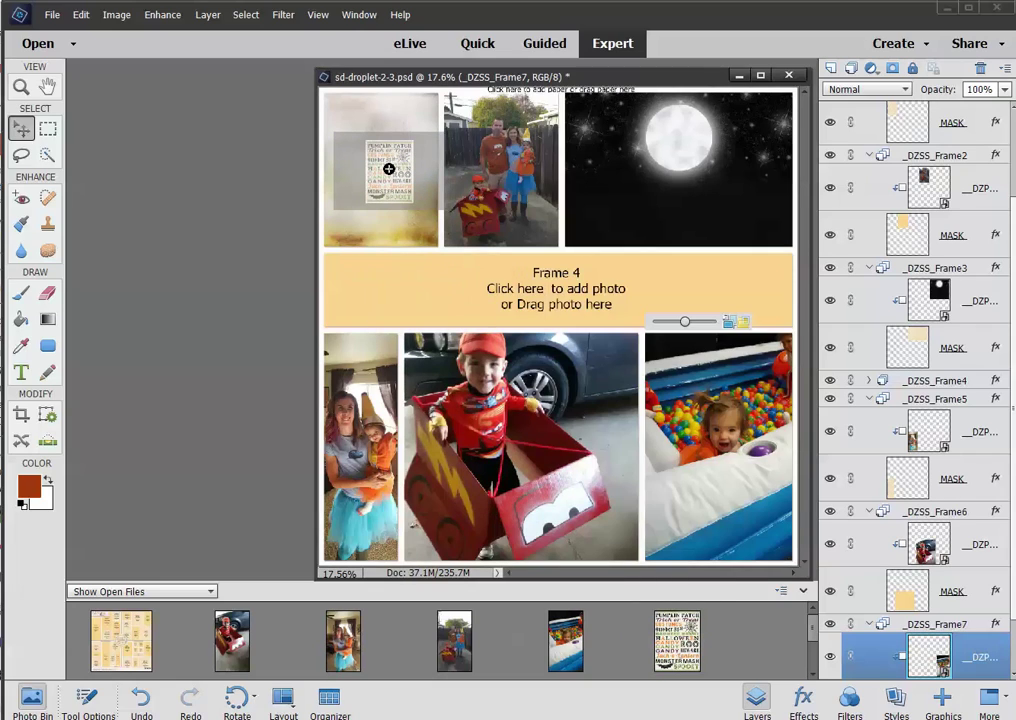
pyautogui.moveTo(389, 169); pyautogui.dragTo(392, 177)
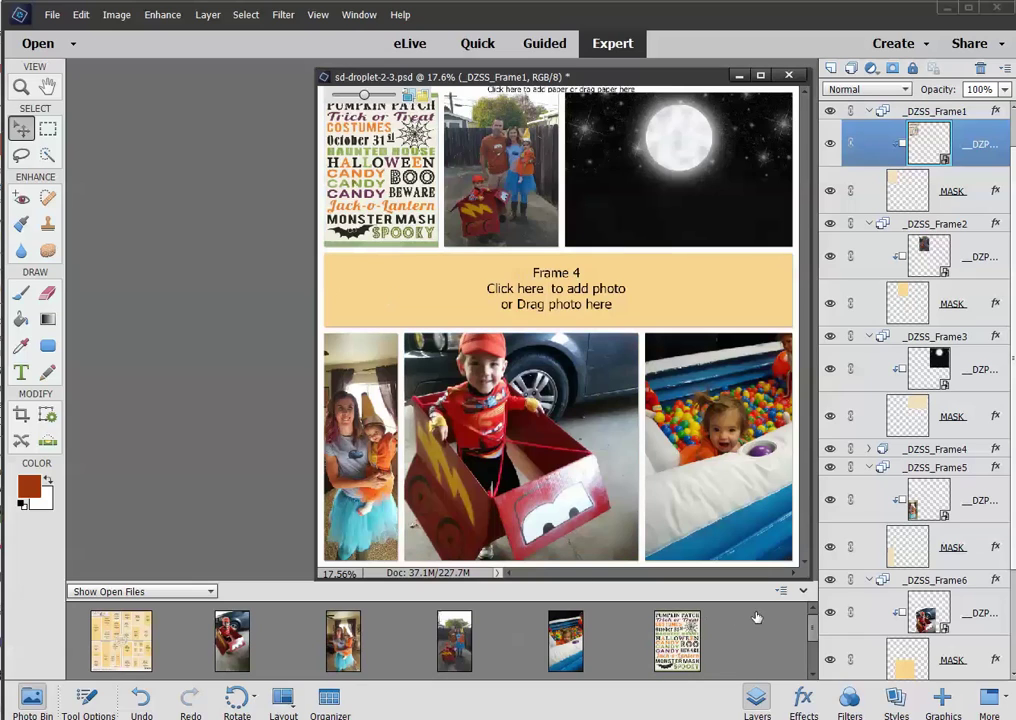
# Put the pink polka-dot paper in Frame 4 and the sd-tot-p20 paper as the page background.
pyautogui.scroll(-2, 815, 637)
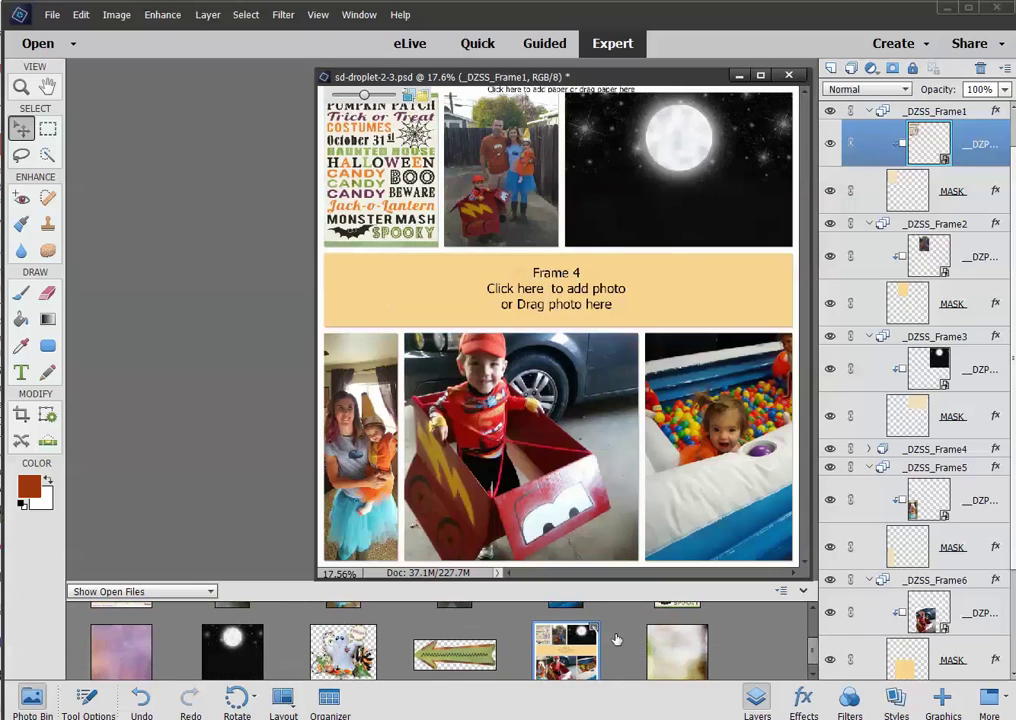
pyautogui.moveTo(145, 635); pyautogui.dragTo(530, 295)
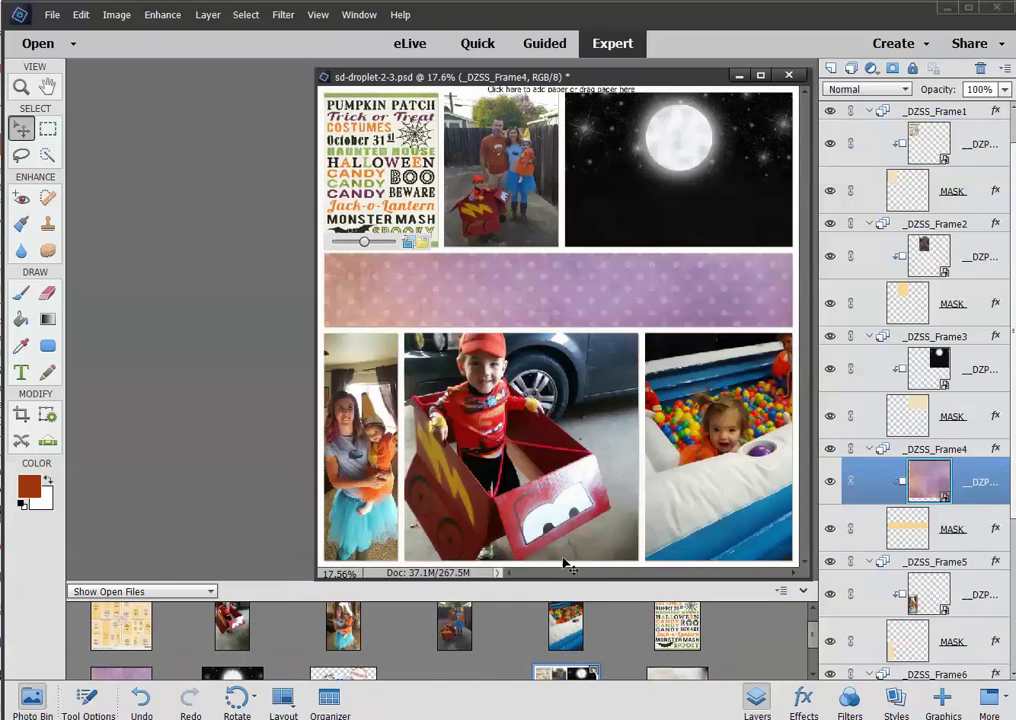
pyautogui.click(567, 93)
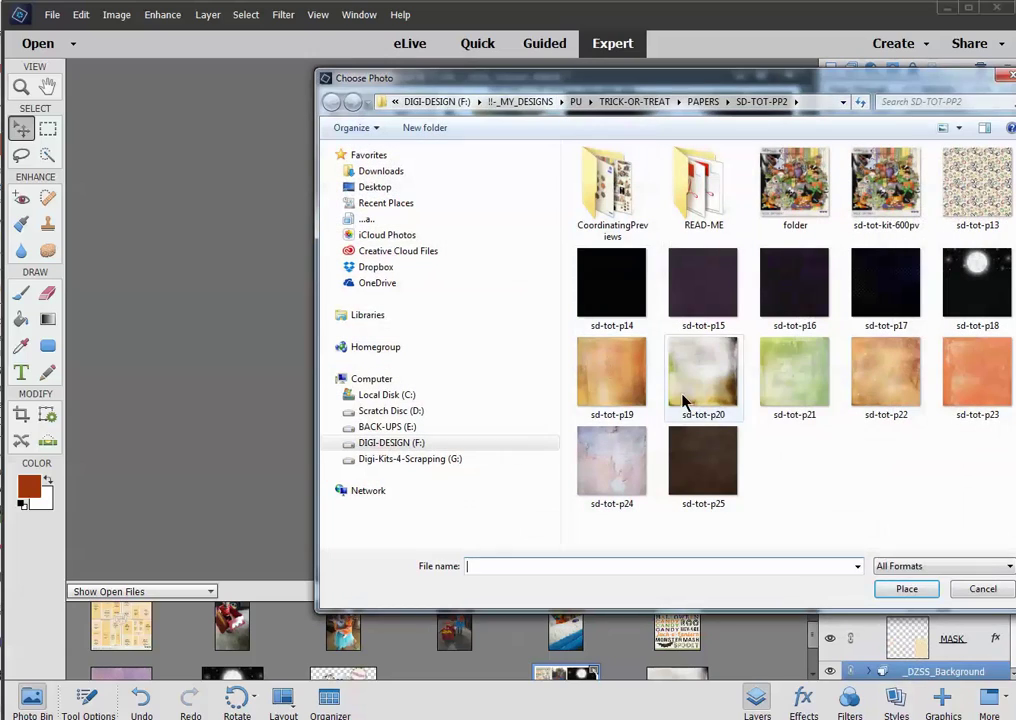
pyautogui.click(682, 398)
pyautogui.click(910, 592)
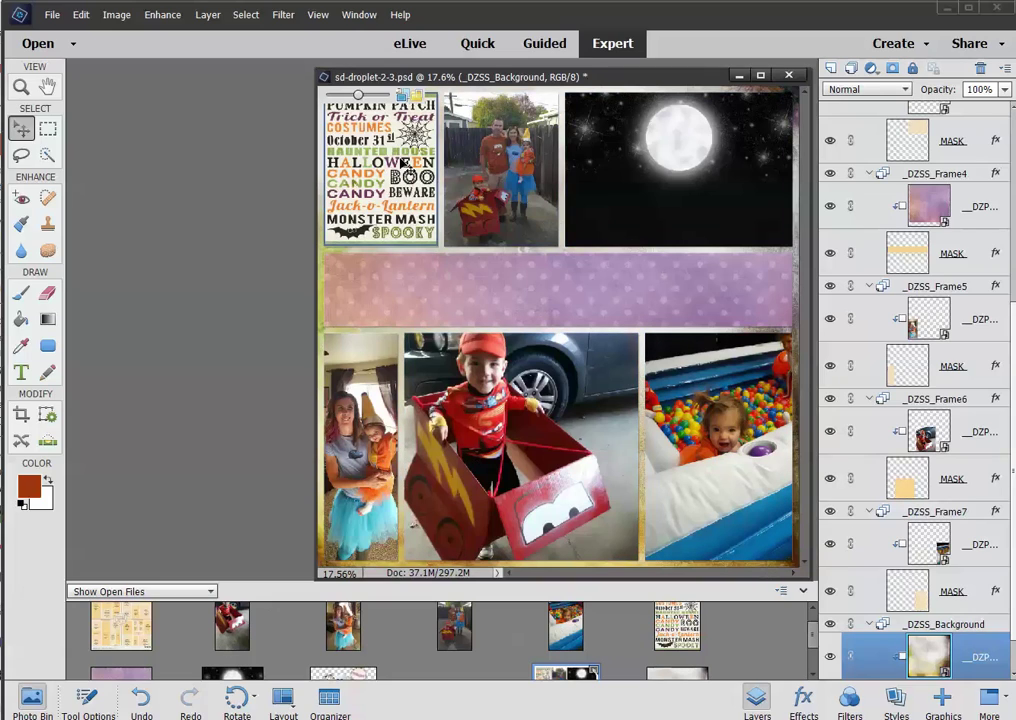
pyautogui.click(453, 305)
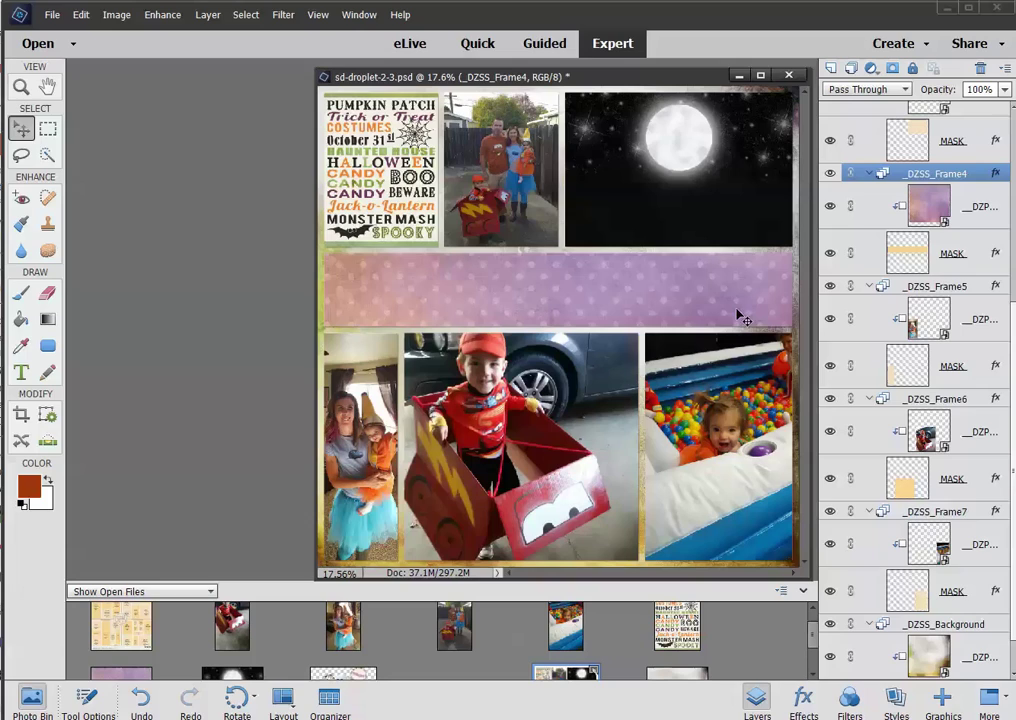
# Nudge the _DZSS_Frame6 car-box photo slightly down, undoing the accidental move first.
pyautogui.click(544, 414)
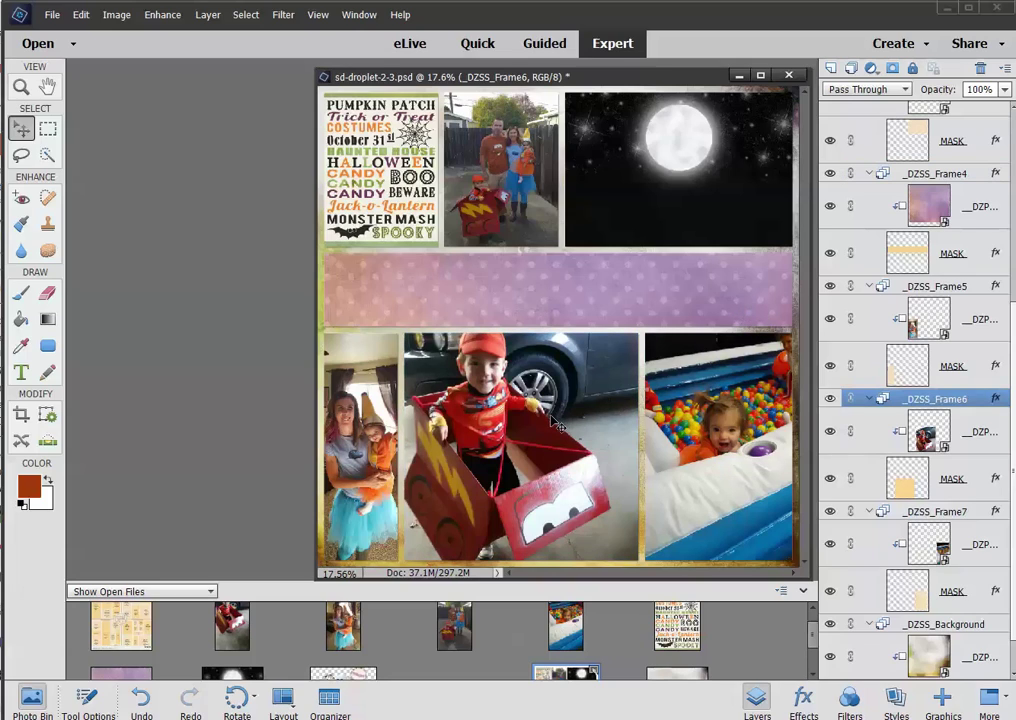
pyautogui.moveTo(544, 414); pyautogui.dragTo(552, 427)
pyautogui.hotkey('ctrl', 'z')
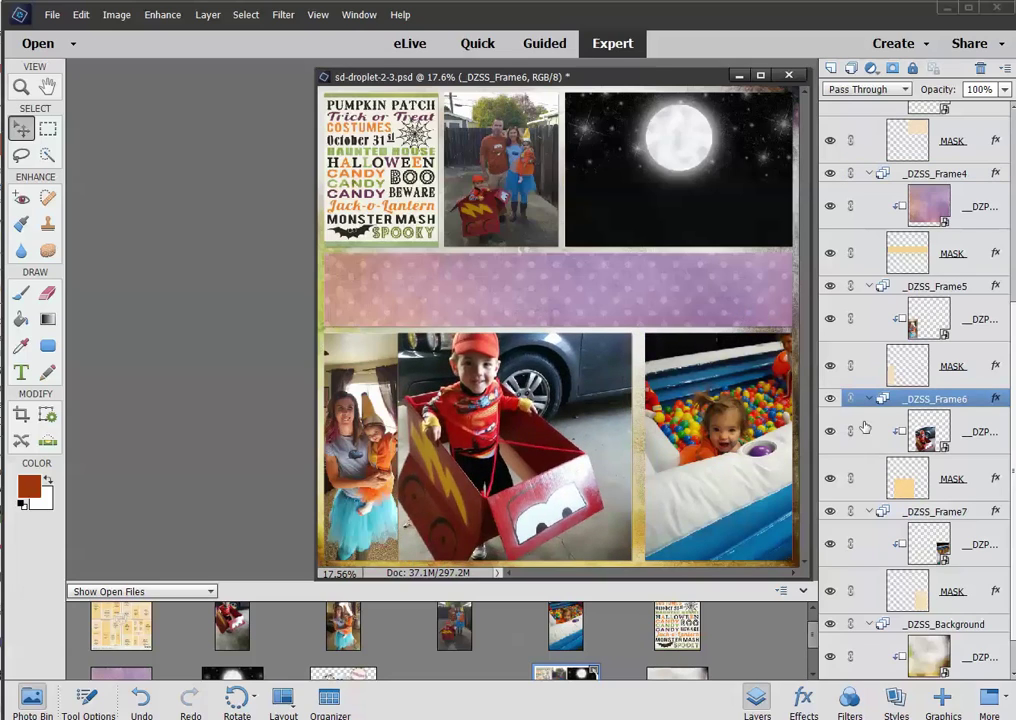
pyautogui.hotkey('ctrl', 'z')
pyautogui.click(967, 433)
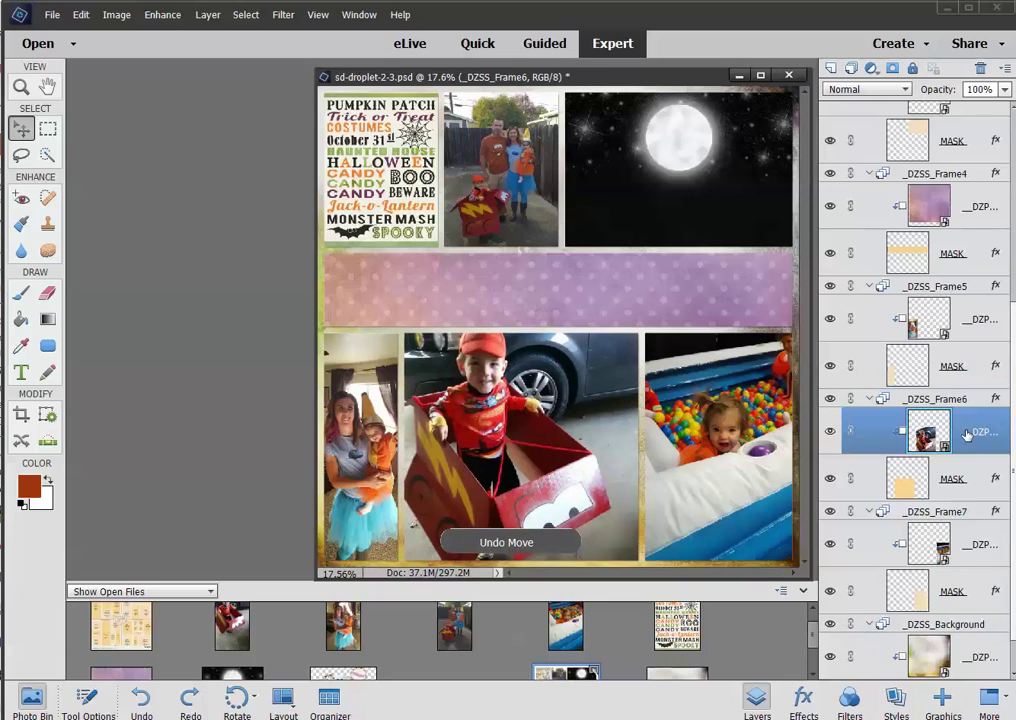
pyautogui.moveTo(514, 429); pyautogui.dragTo(512, 434)
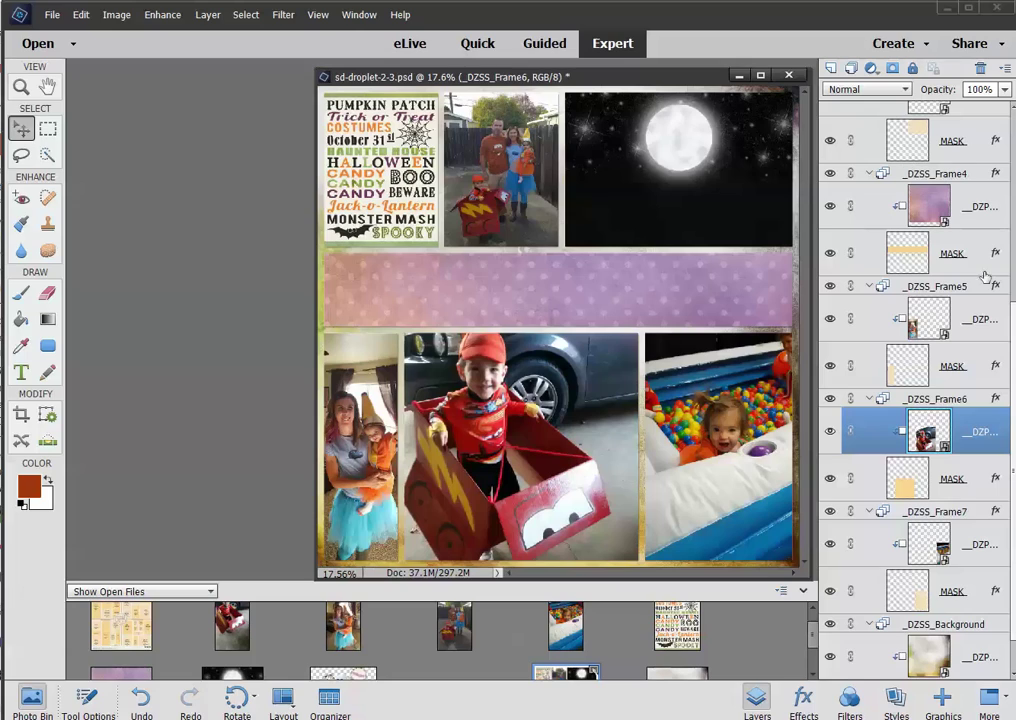
pyautogui.scroll(5, 1013, 295)
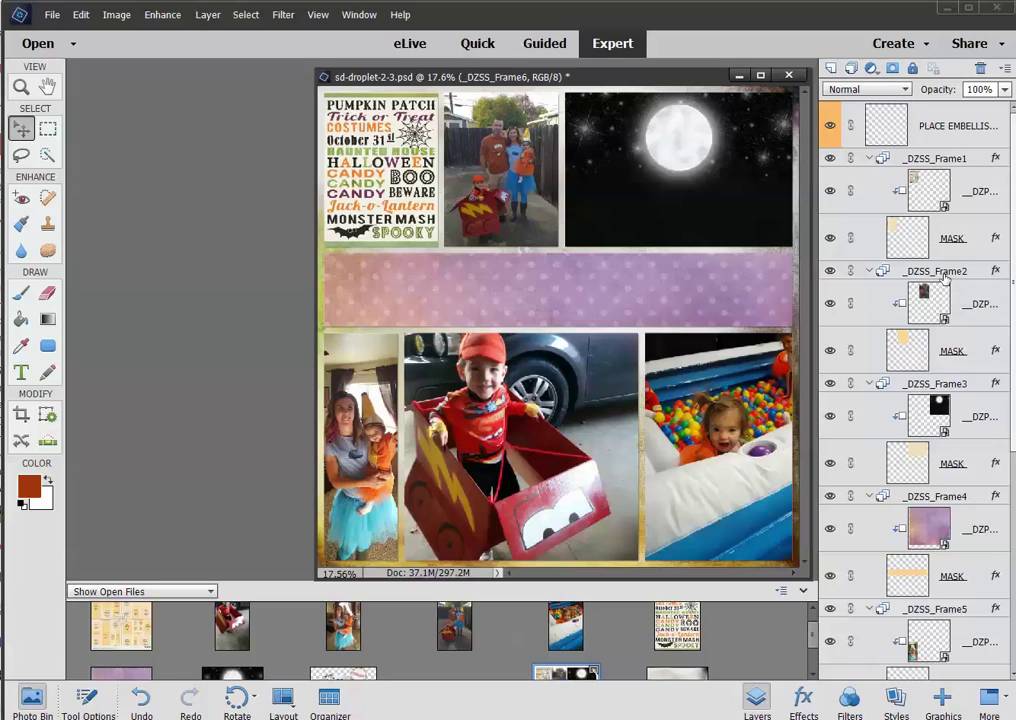
# Select all layers from the embellishments placeholder to the bottom and stamp them into a merged layer.
pyautogui.click(933, 126)
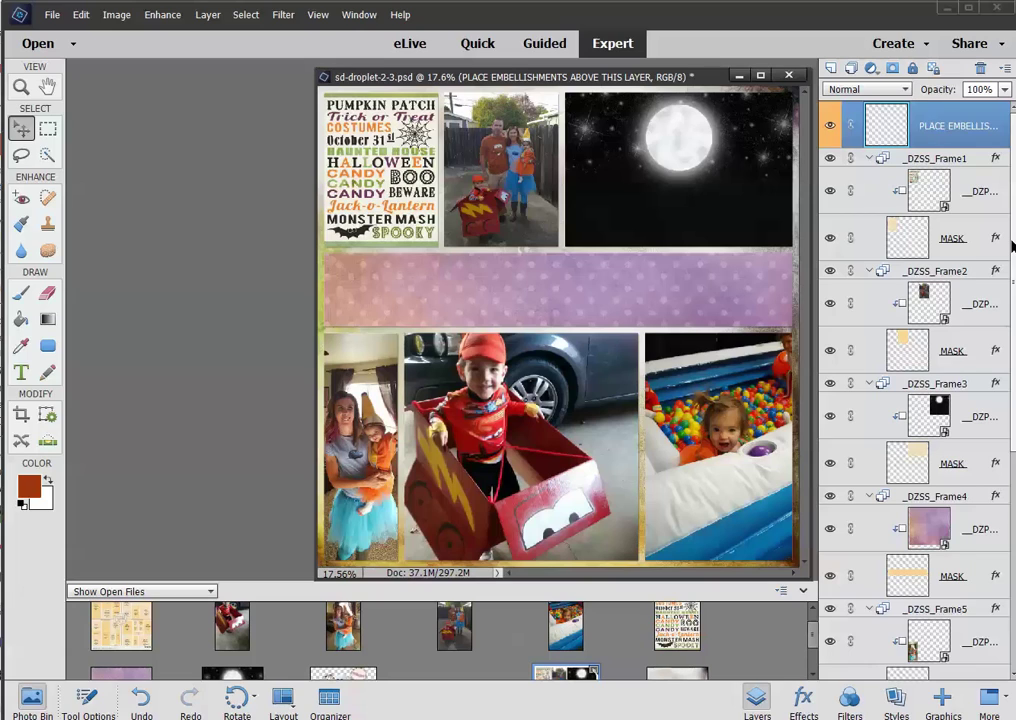
pyautogui.scroll(-8, 1010, 245)
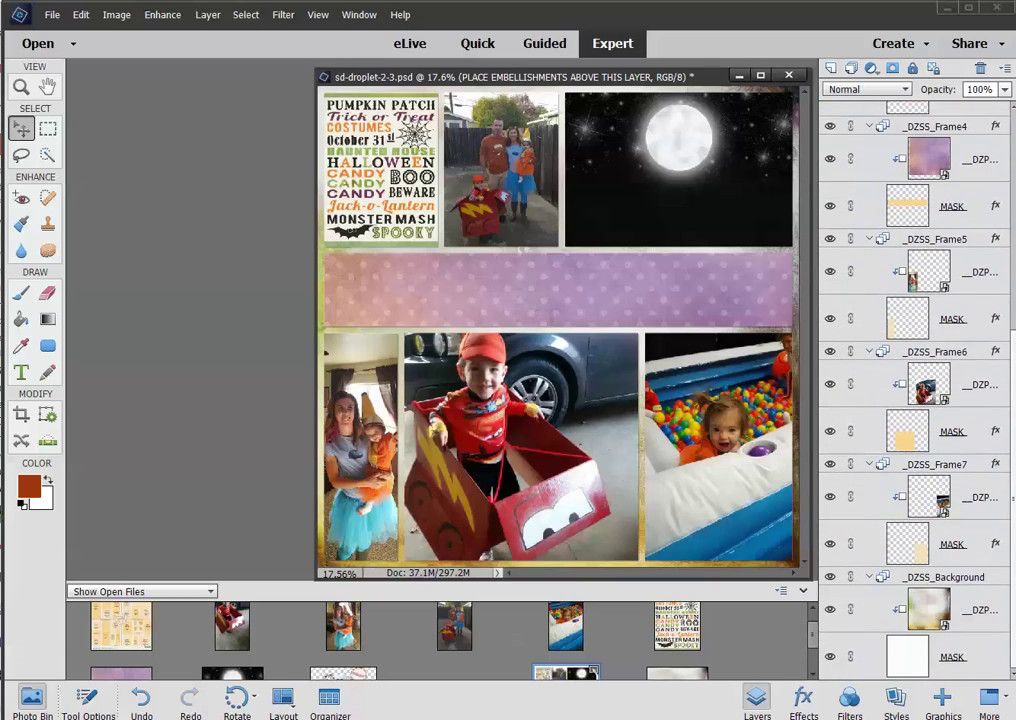
pyautogui.keyDown('shift'); pyautogui.click(977, 657); pyautogui.keyUp('shift')
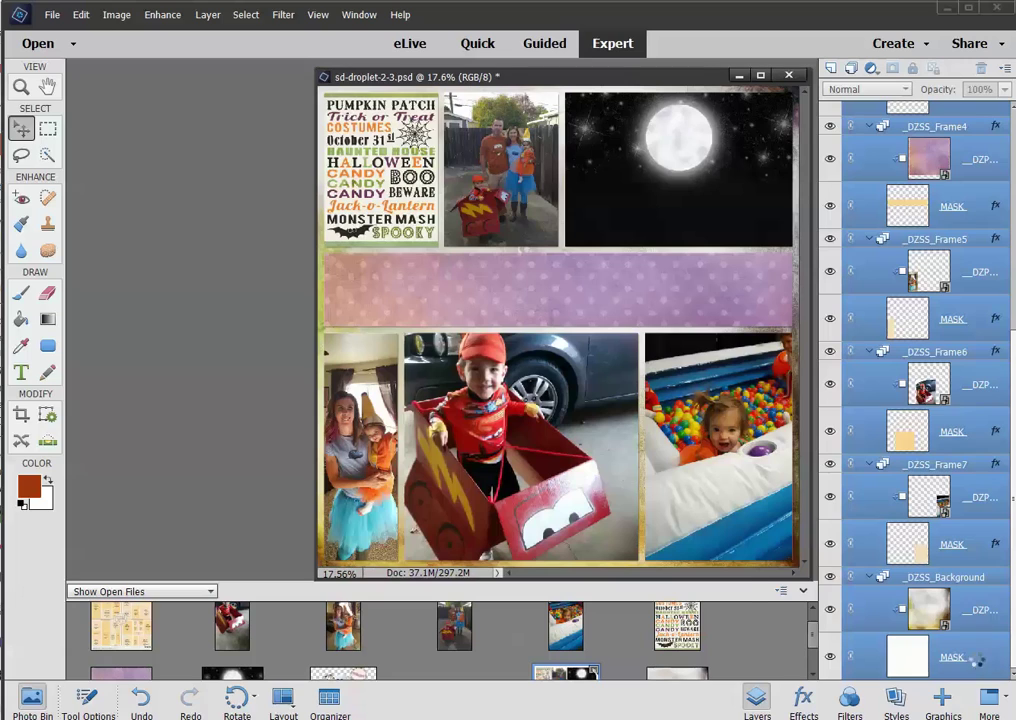
pyautogui.hotkey('ctrl', 'alt', 'e')
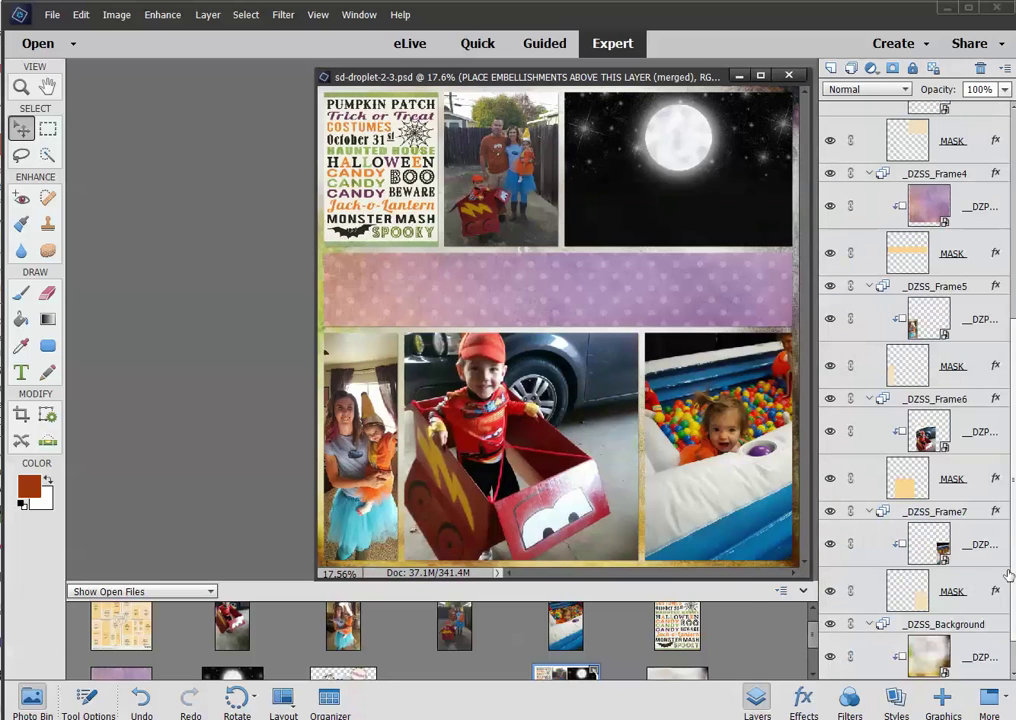
pyautogui.scroll(1, 1013, 540)
pyautogui.scroll(10, 1012, 290)
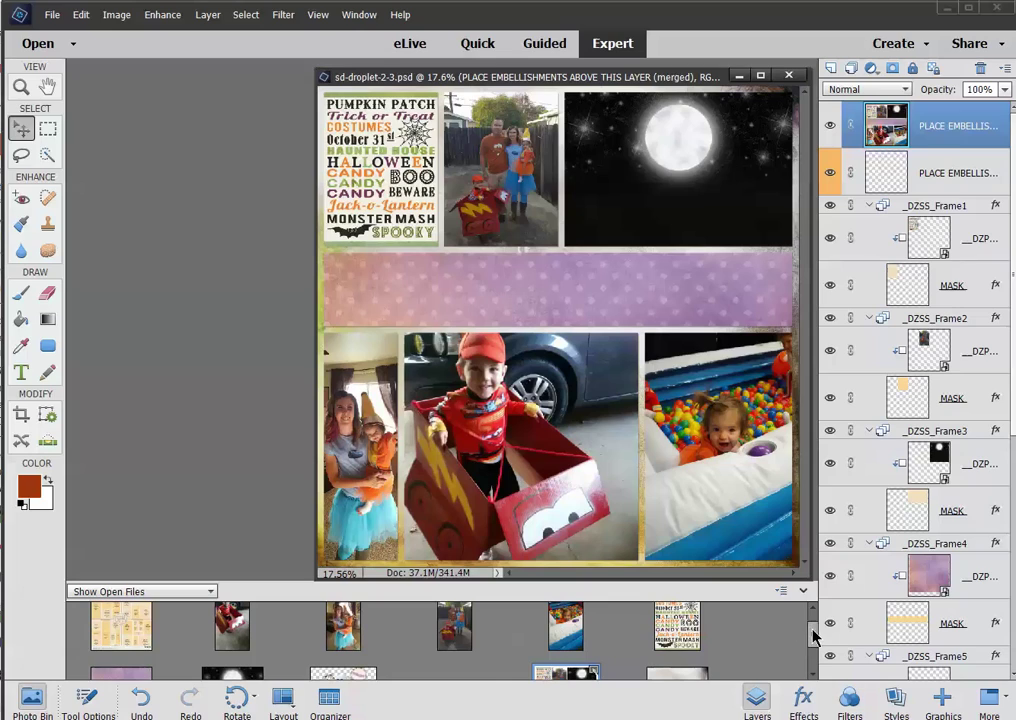
# Place the ghost cluster on the pink strip, scaled down and positioned beside the moon.
pyautogui.scroll(-2, 813, 636)
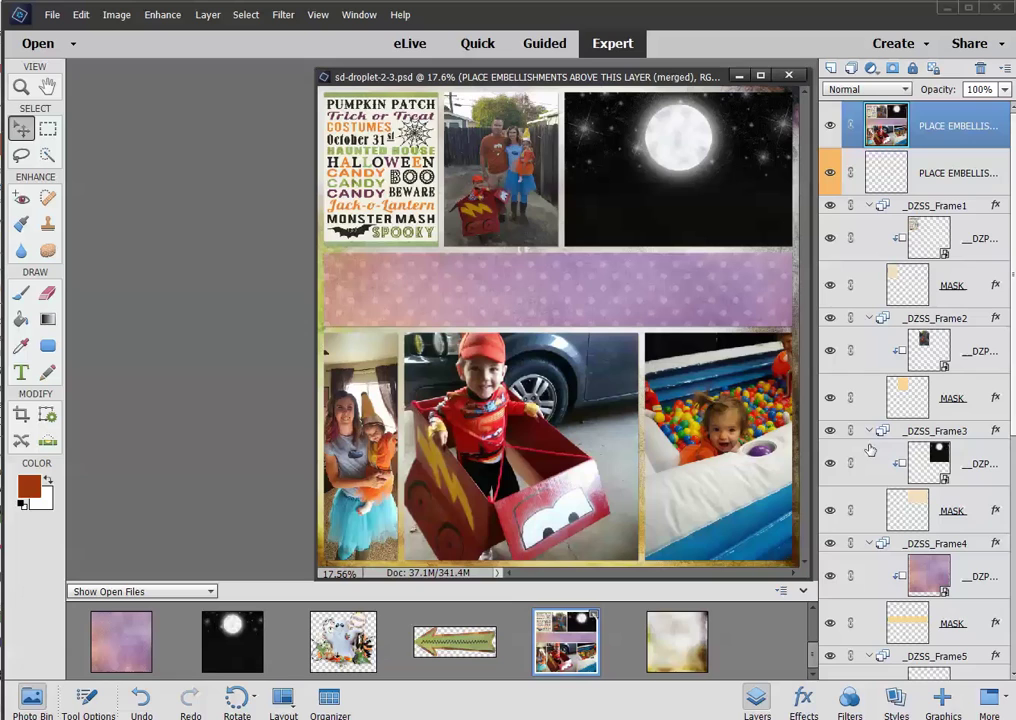
pyautogui.moveTo(343, 641); pyautogui.dragTo(640, 305)
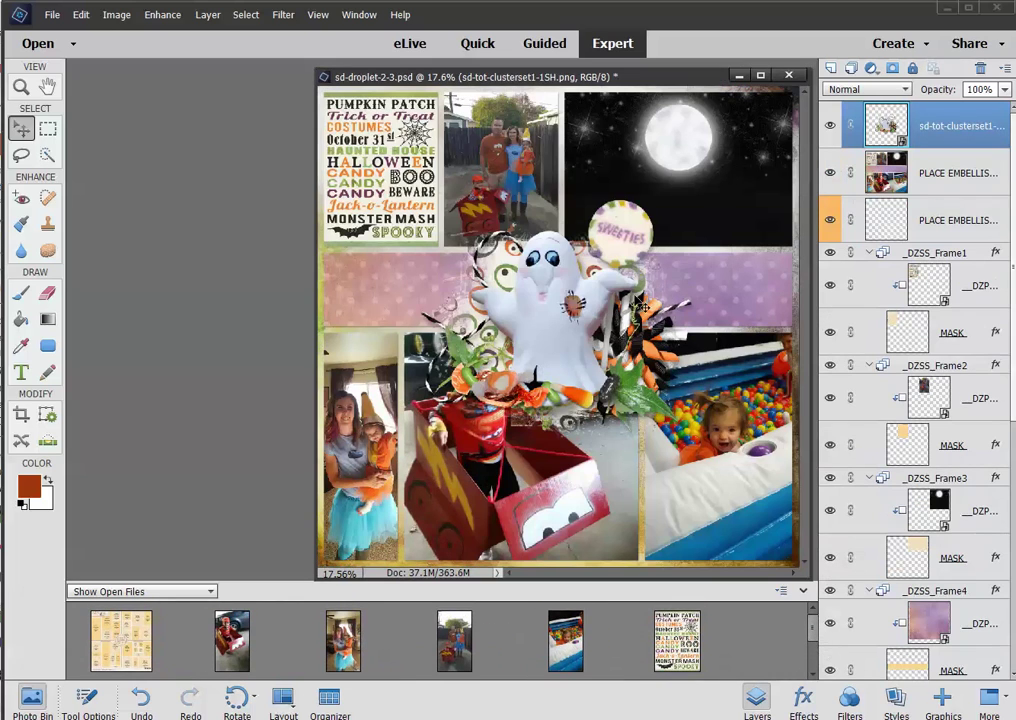
pyautogui.moveTo(560, 310); pyautogui.dragTo(645, 280)
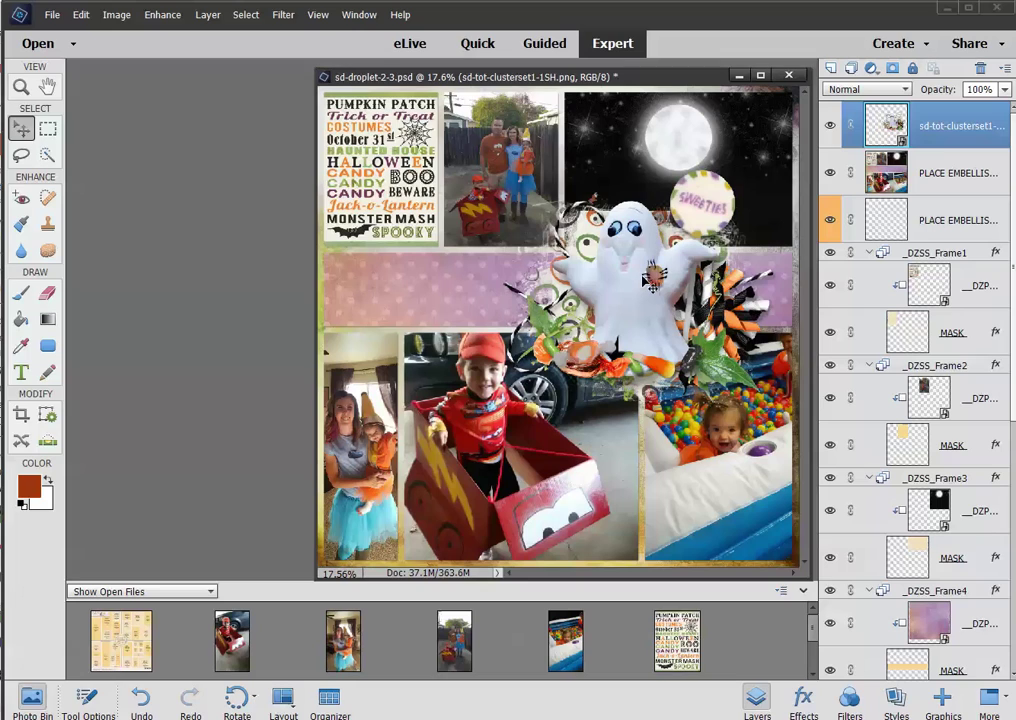
pyautogui.hotkey('ctrl', 't')
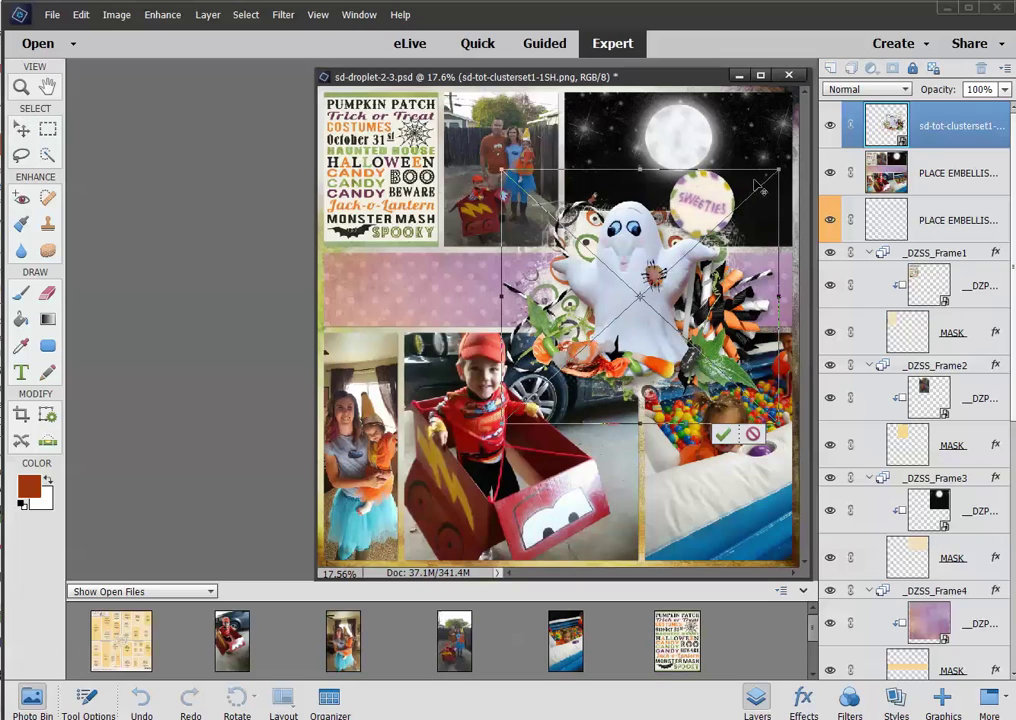
pyautogui.moveTo(771, 176)
pyautogui.mouseDown()
pyautogui.moveTo(755, 203)
pyautogui.moveTo(757, 192)
pyautogui.mouseUp()
pyautogui.moveTo(640, 339); pyautogui.dragTo(676, 304)
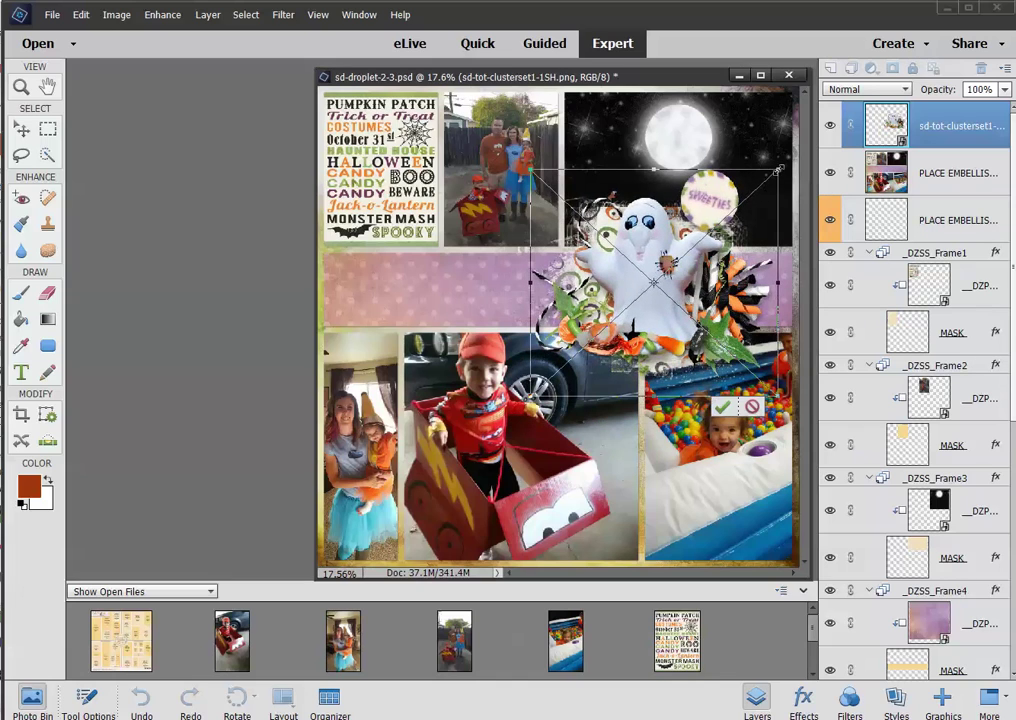
pyautogui.moveTo(779, 172); pyautogui.dragTo(740, 192)
pyautogui.moveTo(685, 215); pyautogui.dragTo(716, 187)
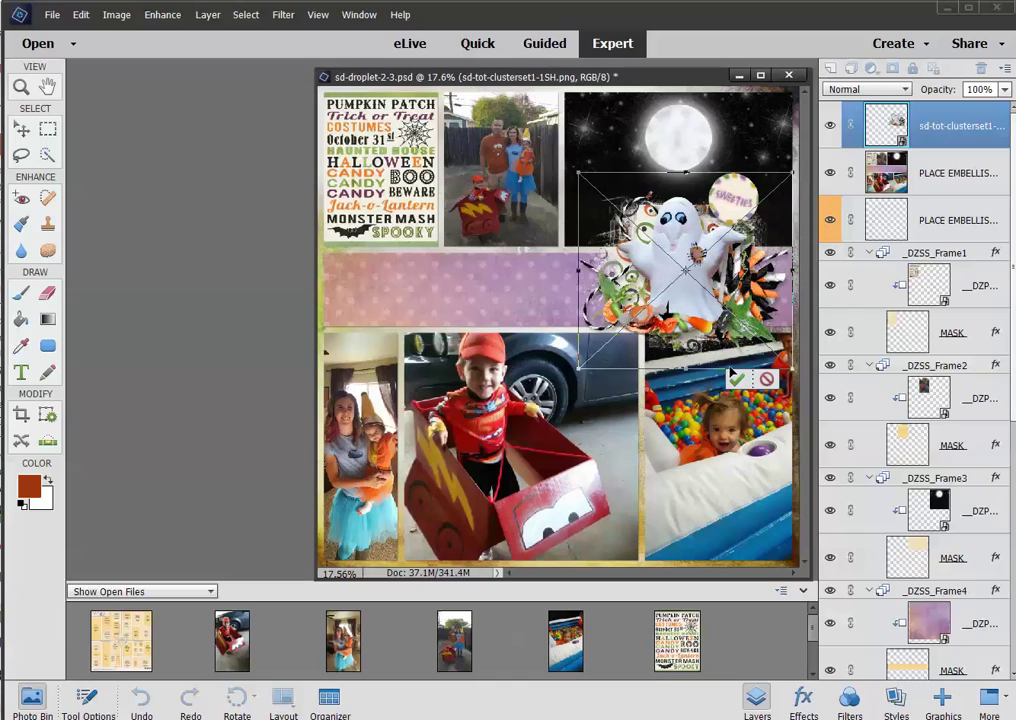
pyautogui.click(736, 378)
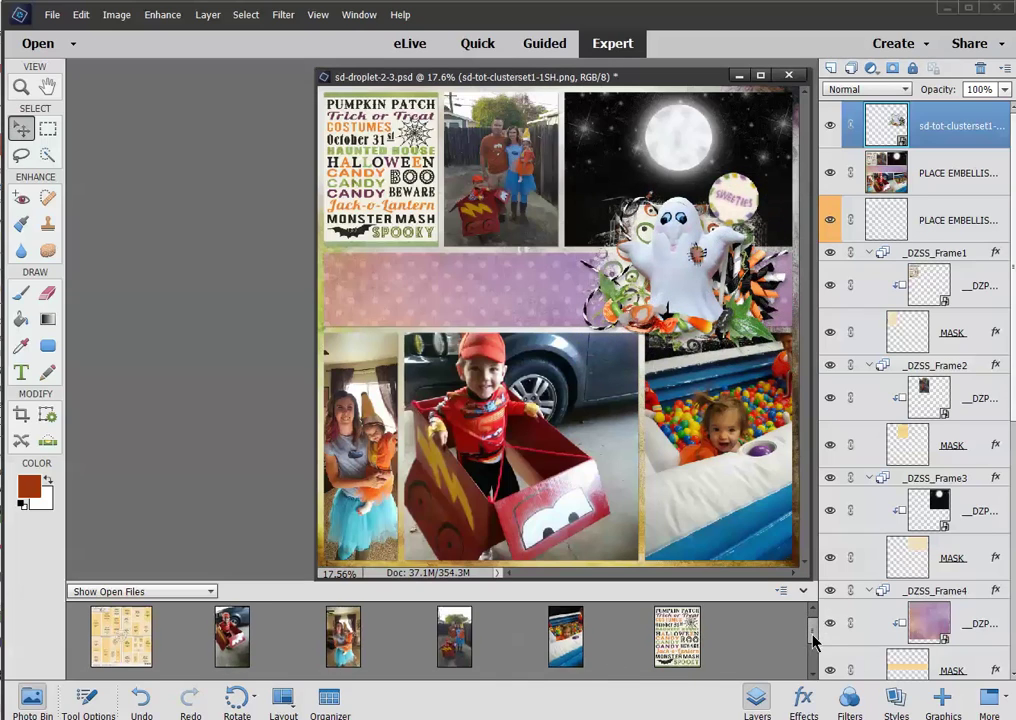
# Add the green arrow image to the layout with an empty layer above it.
pyautogui.moveTo(814, 641); pyautogui.dragTo(816, 658)
pyautogui.moveTo(455, 650); pyautogui.dragTo(545, 289)
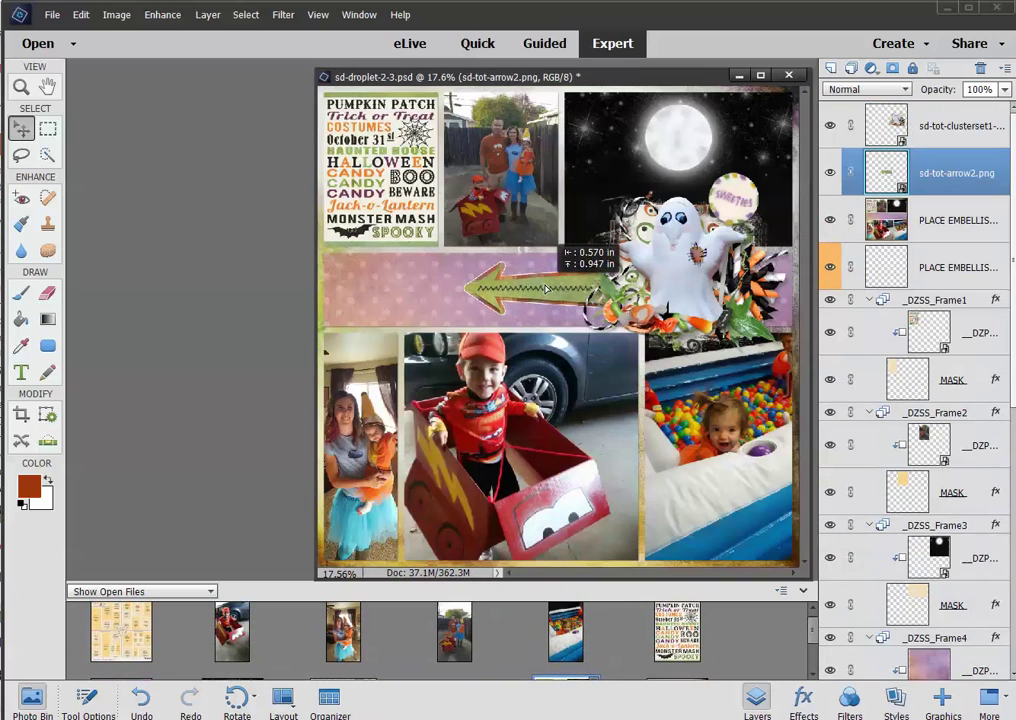
pyautogui.click(830, 68)
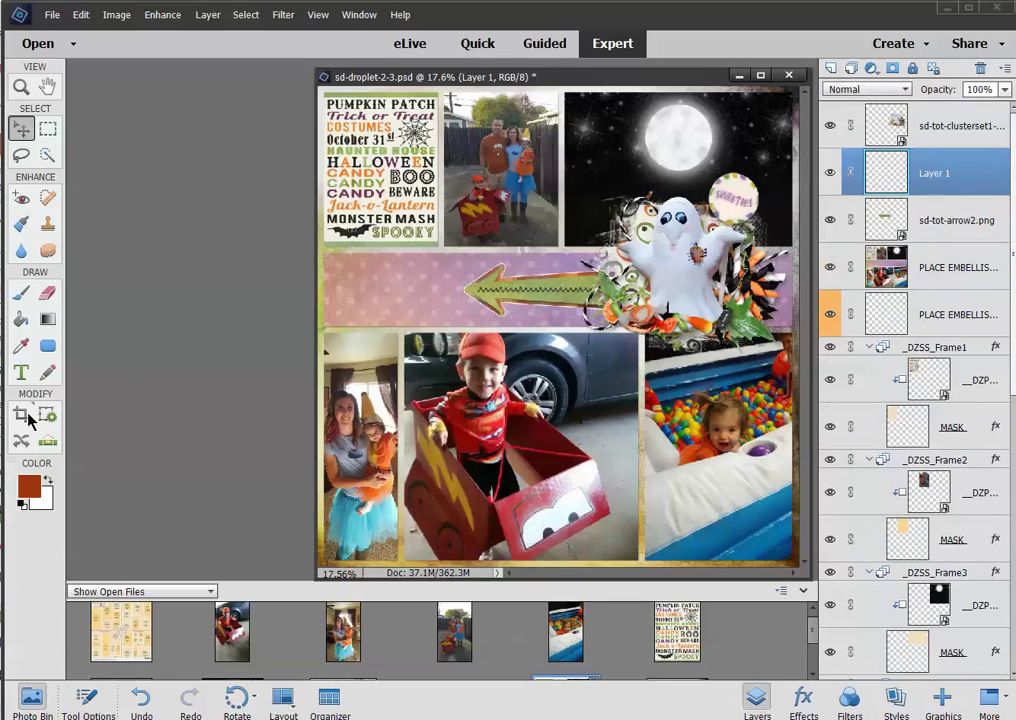
# Type the black title 'HALLOWEEN OCTOBER 2016' at the strip's left end and nudge it into place.
pyautogui.click(20, 372)
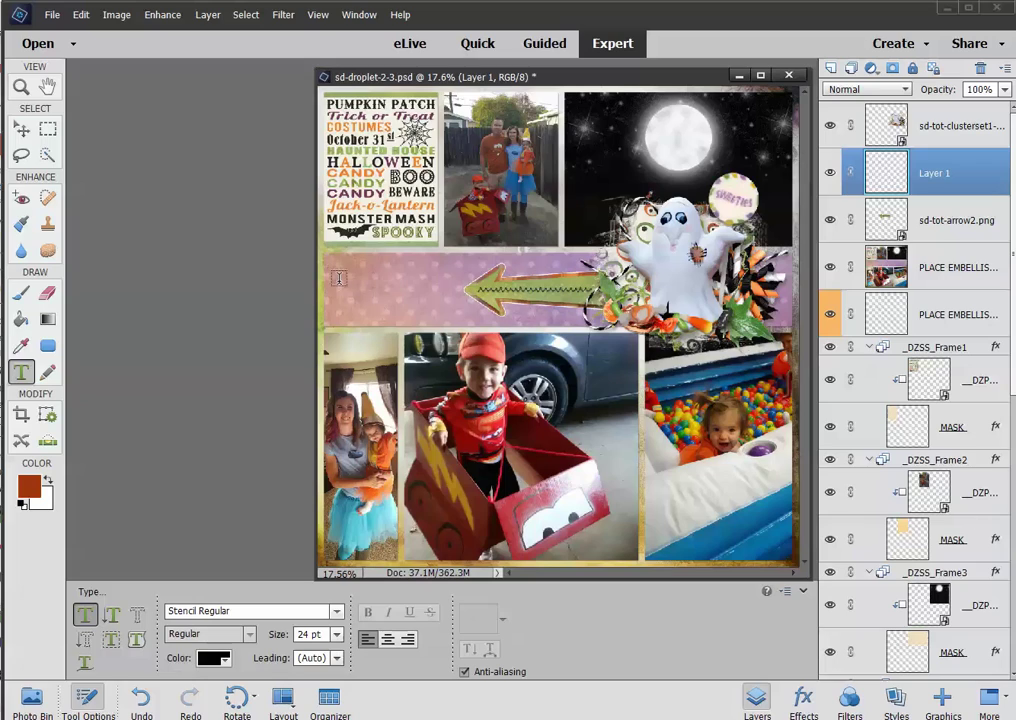
pyautogui.click(342, 289)
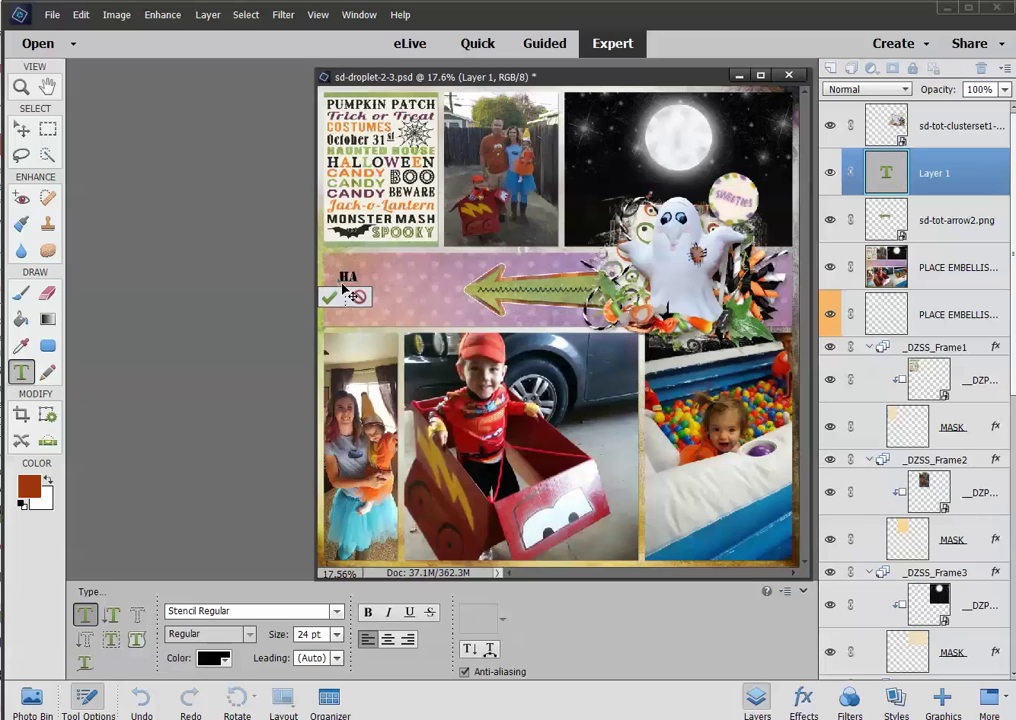
pyautogui.write('HALLOWEEN ')
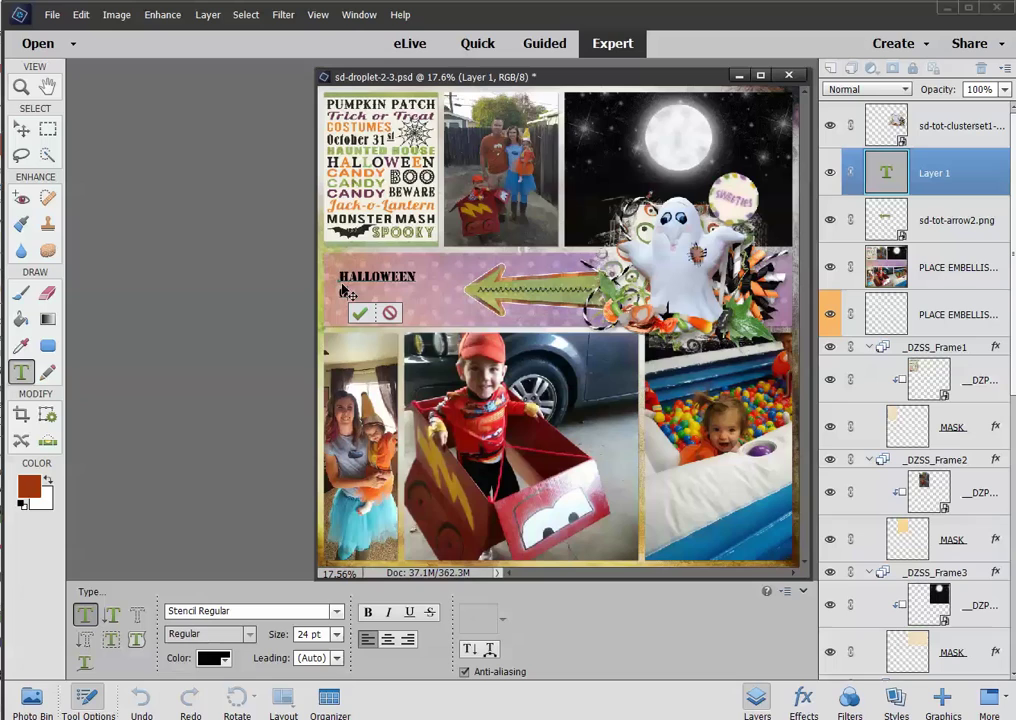
pyautogui.write('OCTOBER 2016')
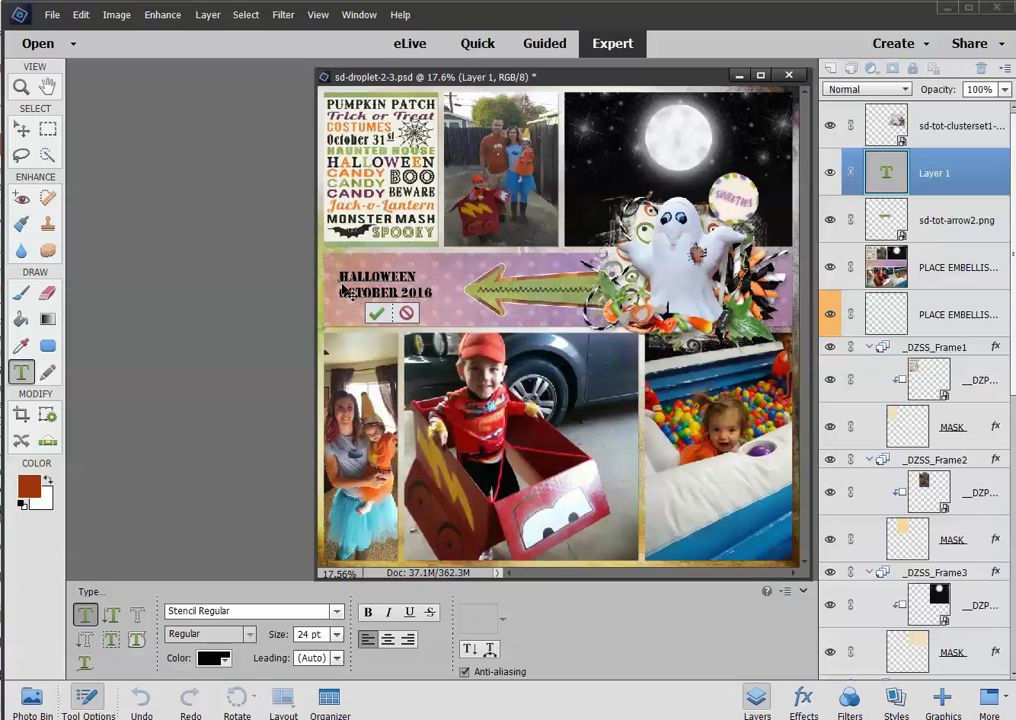
pyautogui.click(20, 129)
pyautogui.moveTo(388, 293); pyautogui.dragTo(385, 298)
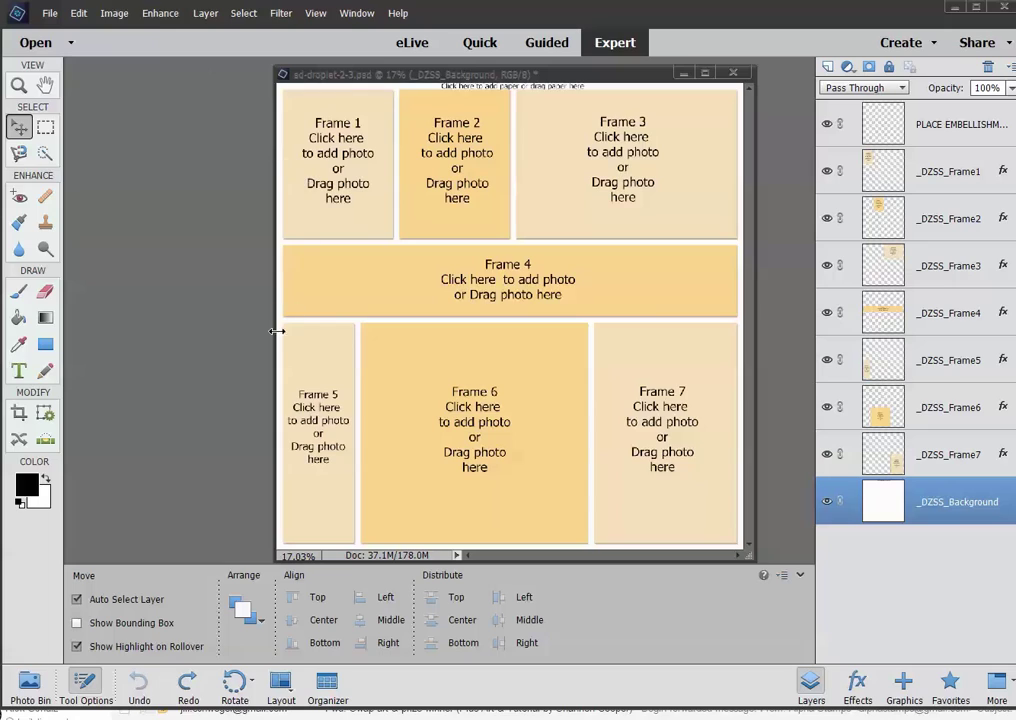
# Try the moon photo in Frame 6, then replace it with the grungy cream paper.
pyautogui.click(31, 688)
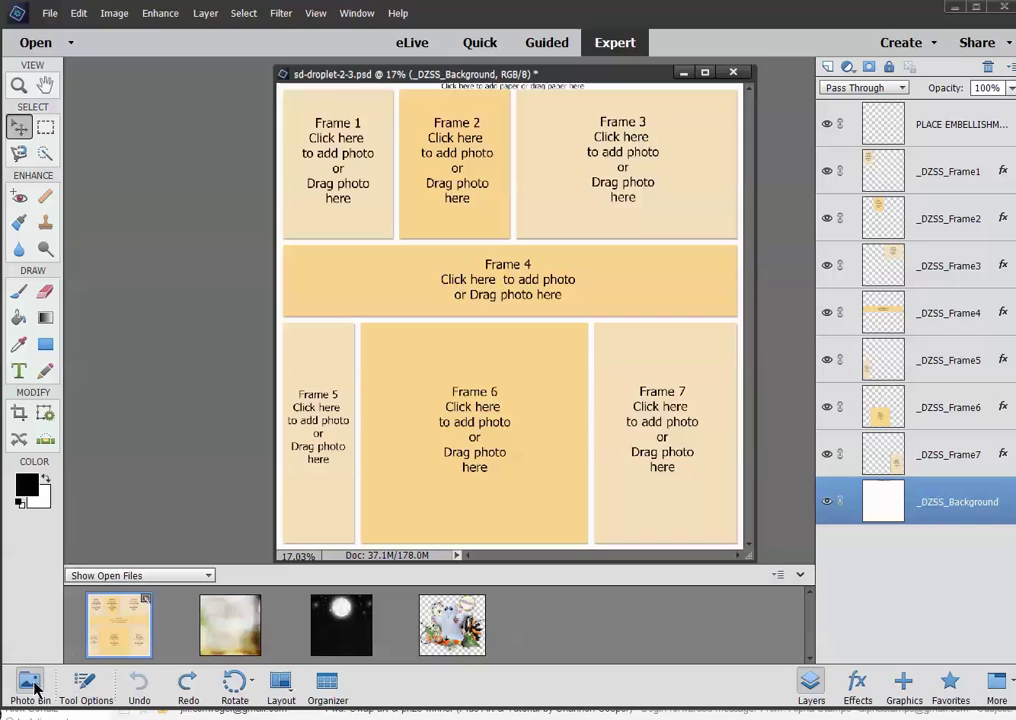
pyautogui.moveTo(338, 641); pyautogui.dragTo(458, 396)
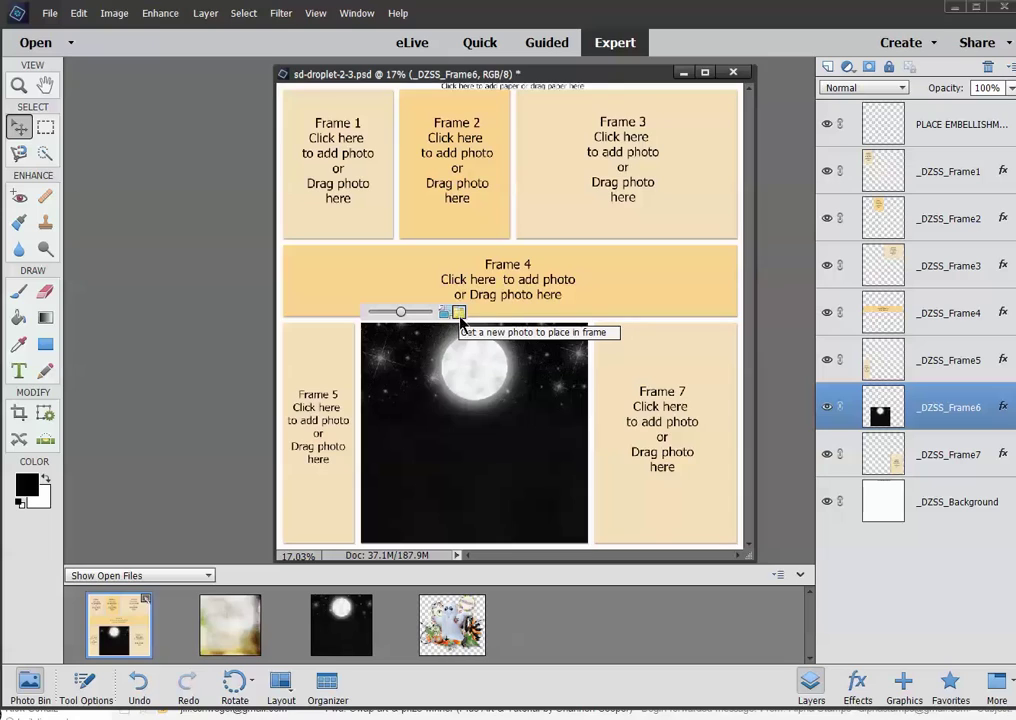
pyautogui.moveTo(240, 615); pyautogui.dragTo(460, 428)
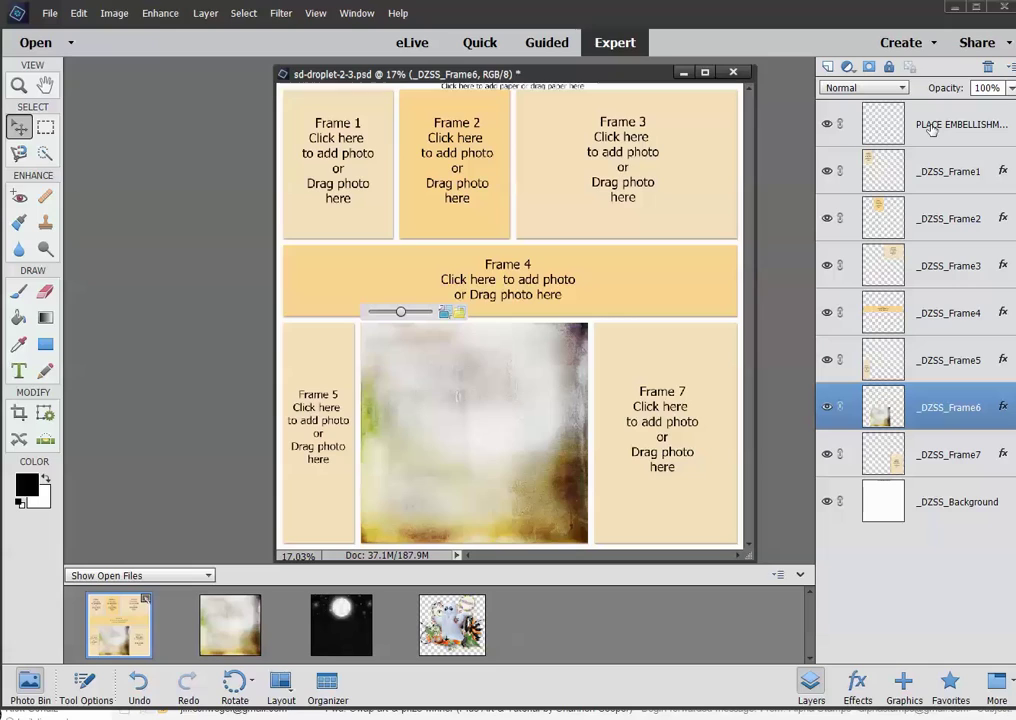
# Merge a copy of layers PLACE EMBELLISHMENTS through _DZSS_Frame7 into one new top layer with Ctrl+Alt+E.
pyautogui.click(931, 126)
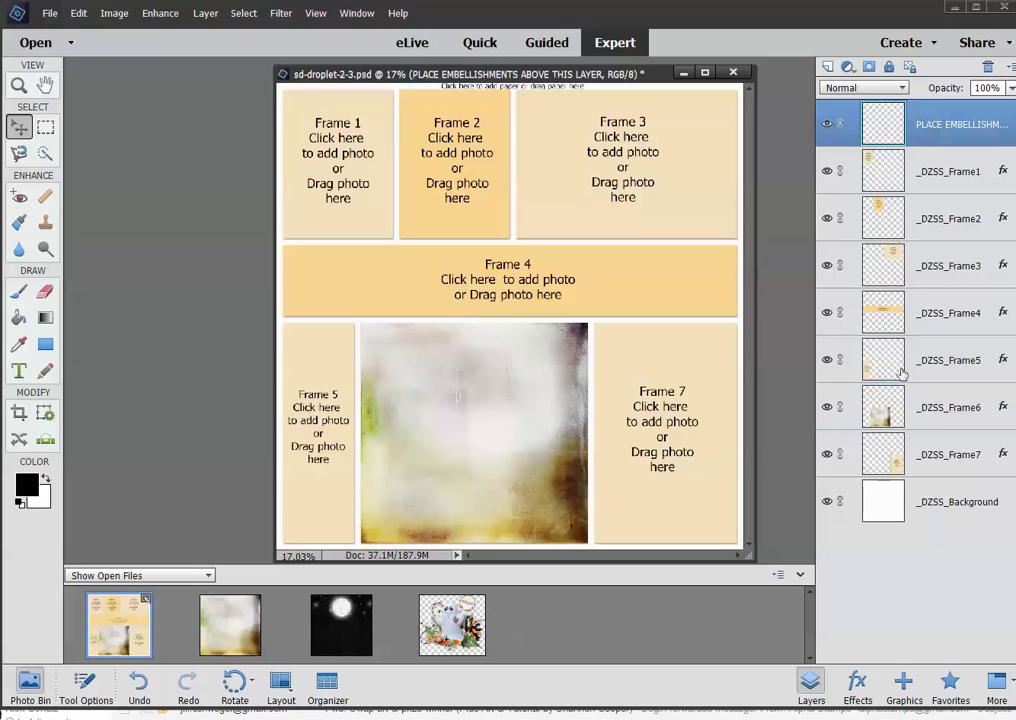
pyautogui.keyDown('shift'); pyautogui.click(932, 460); pyautogui.keyUp('shift')
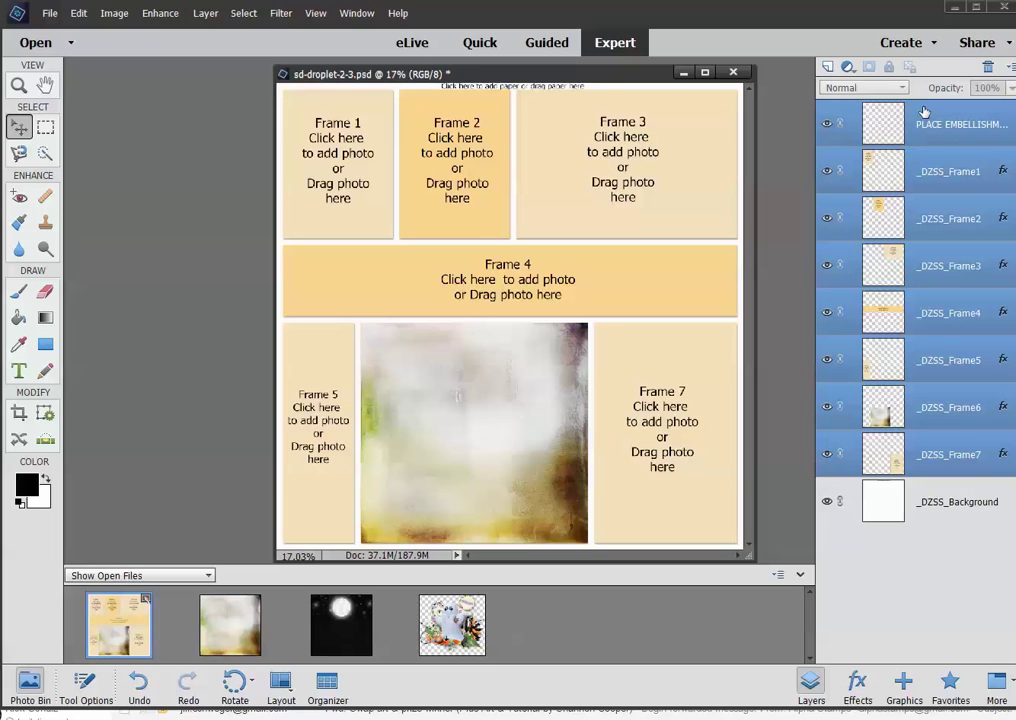
pyautogui.hotkey('ctrl', 'alt', 'e')
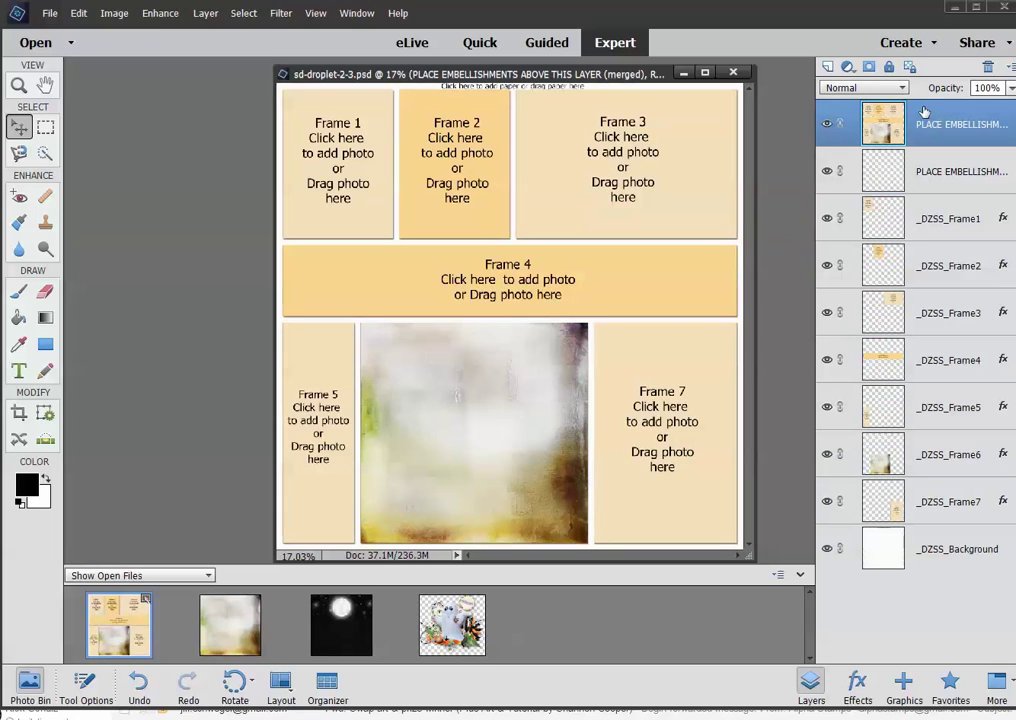
# Open the sd-tot-clusterset1-1SH ghost cluster and drag it onto the droplet layout.
pyautogui.doubleClick(455, 622)
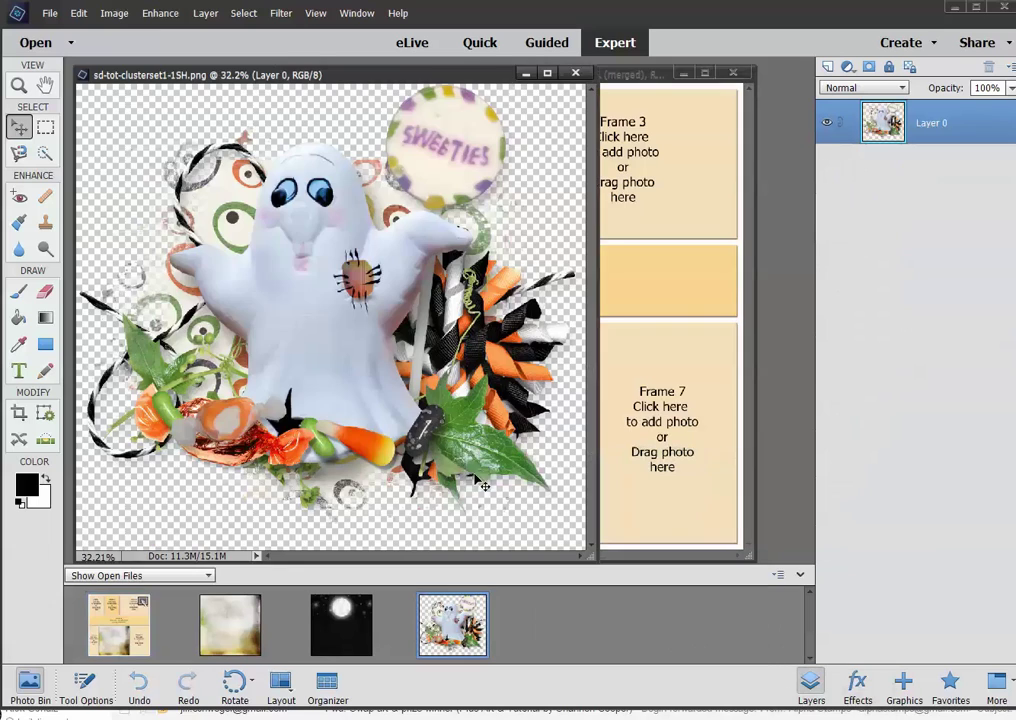
pyautogui.click(526, 73)
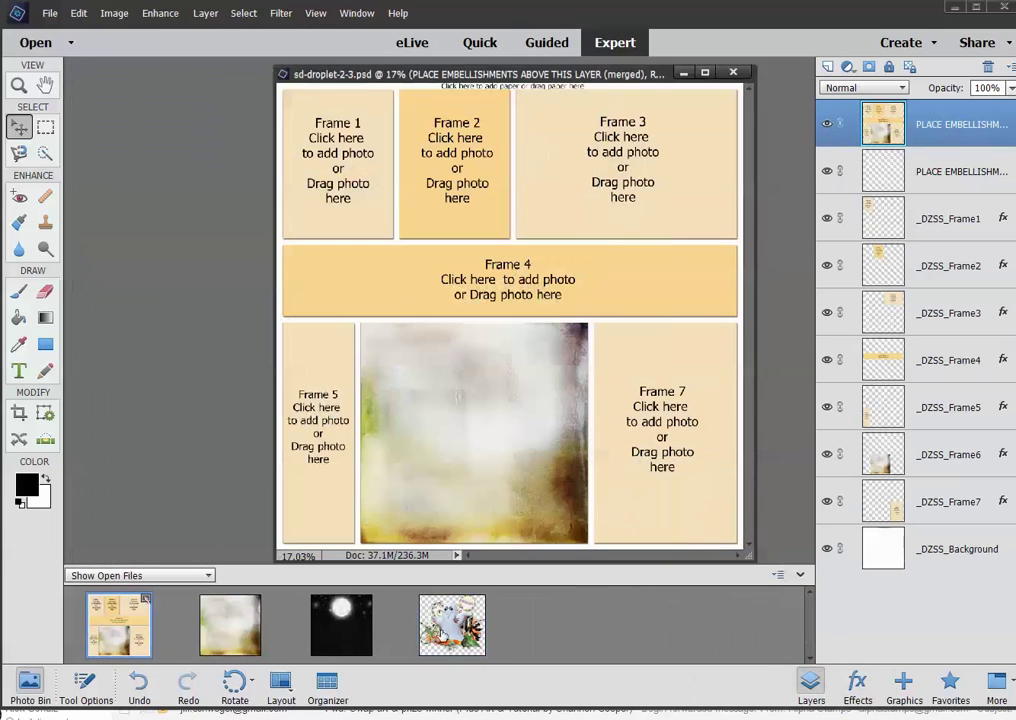
pyautogui.moveTo(350, 508); pyautogui.dragTo(537, 338)
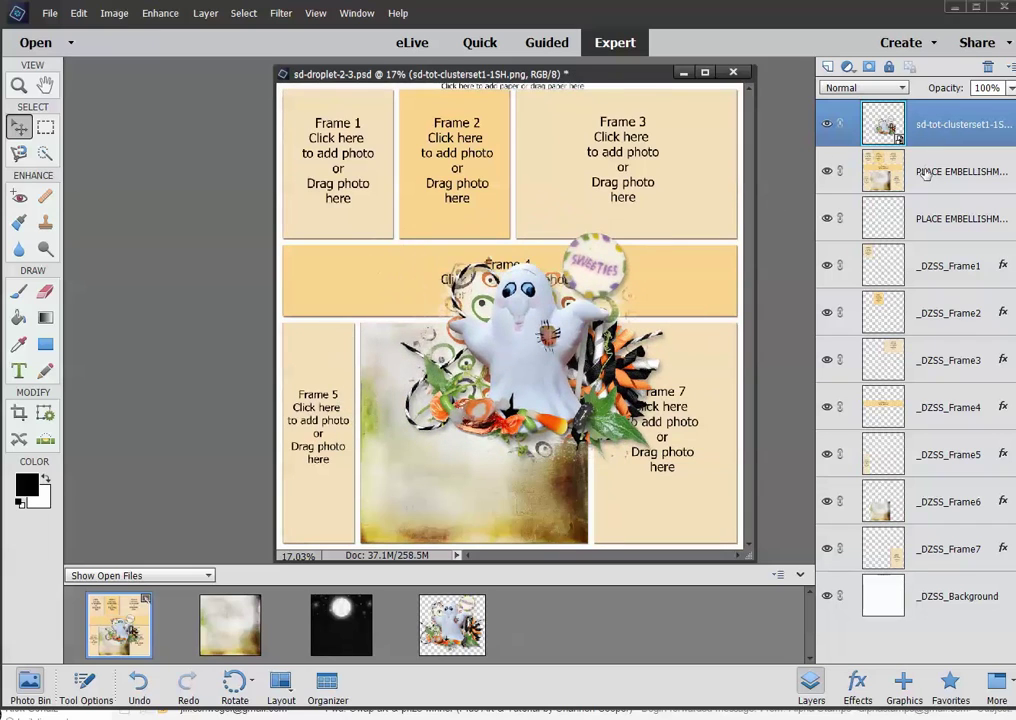
# Reposition the ghost cluster lower, overlapping where Frames 4, 6 and 7 meet.
pyautogui.moveTo(513, 361); pyautogui.dragTo(527, 304)
pyautogui.moveTo(527, 304); pyautogui.dragTo(568, 293)
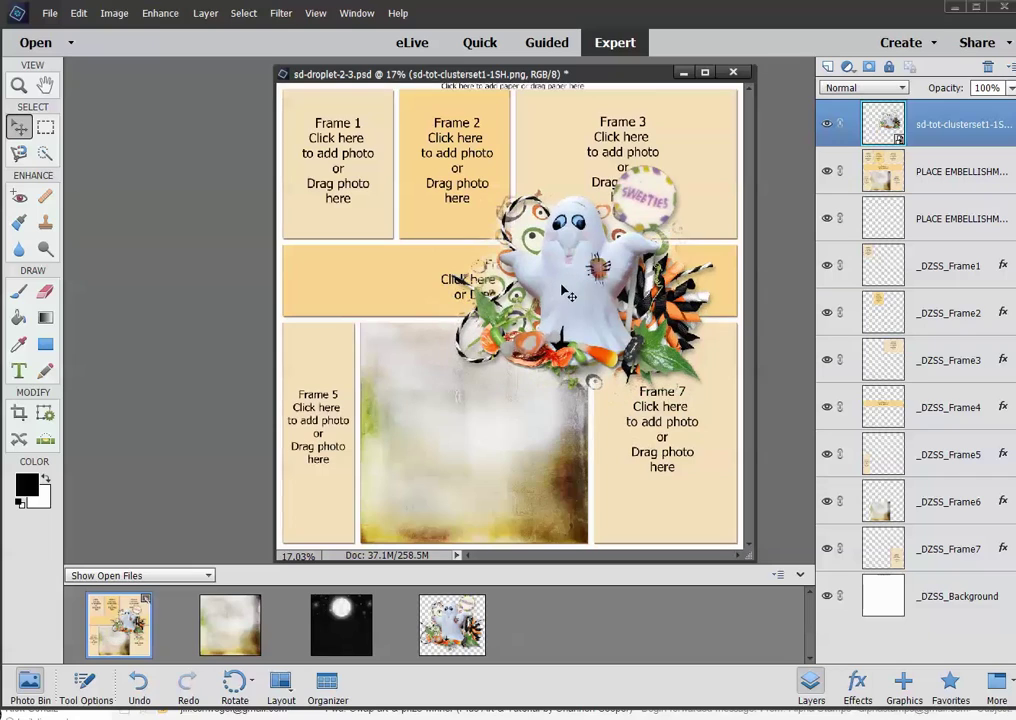
pyautogui.moveTo(601, 332); pyautogui.dragTo(588, 326)
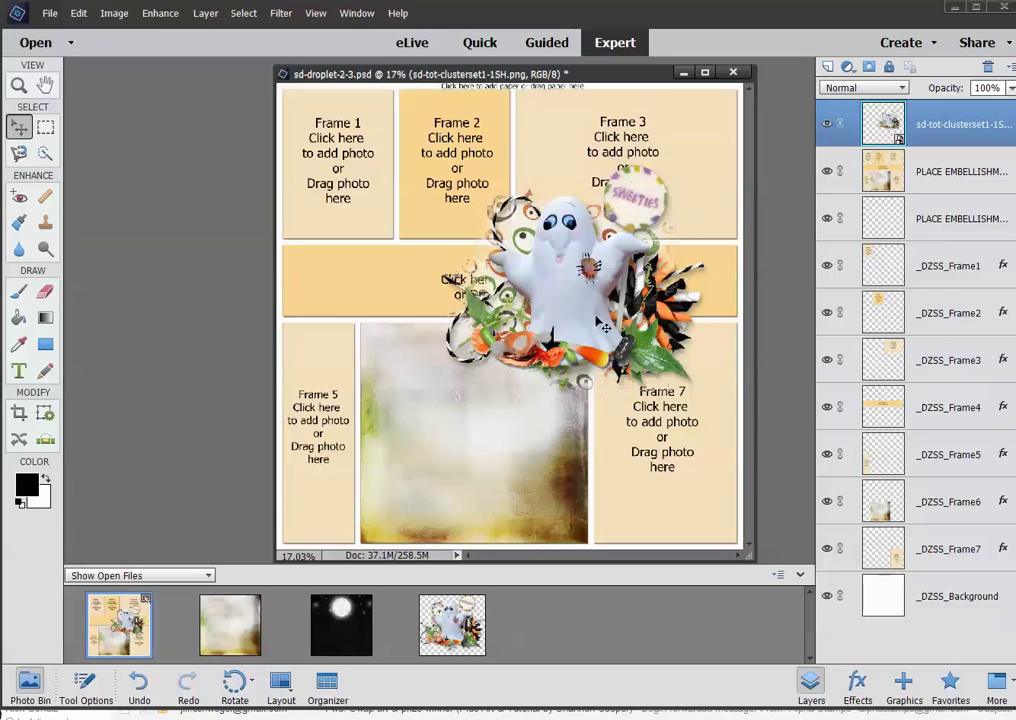
pyautogui.moveTo(588, 323); pyautogui.dragTo(584, 356)
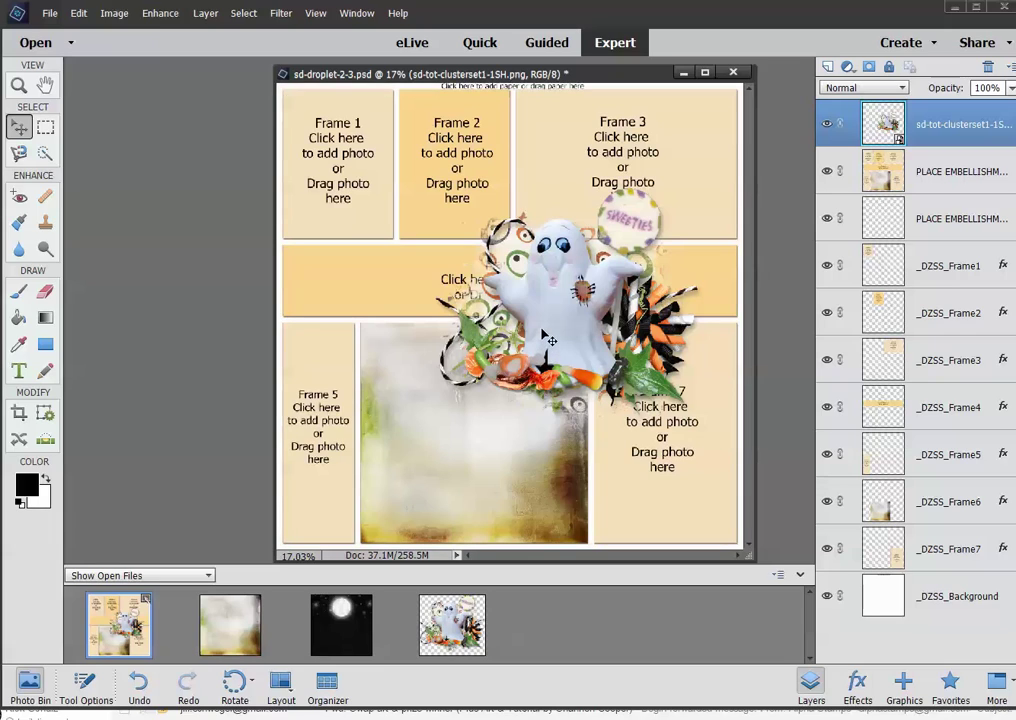
pyautogui.moveTo(548, 340); pyautogui.dragTo(570, 364)
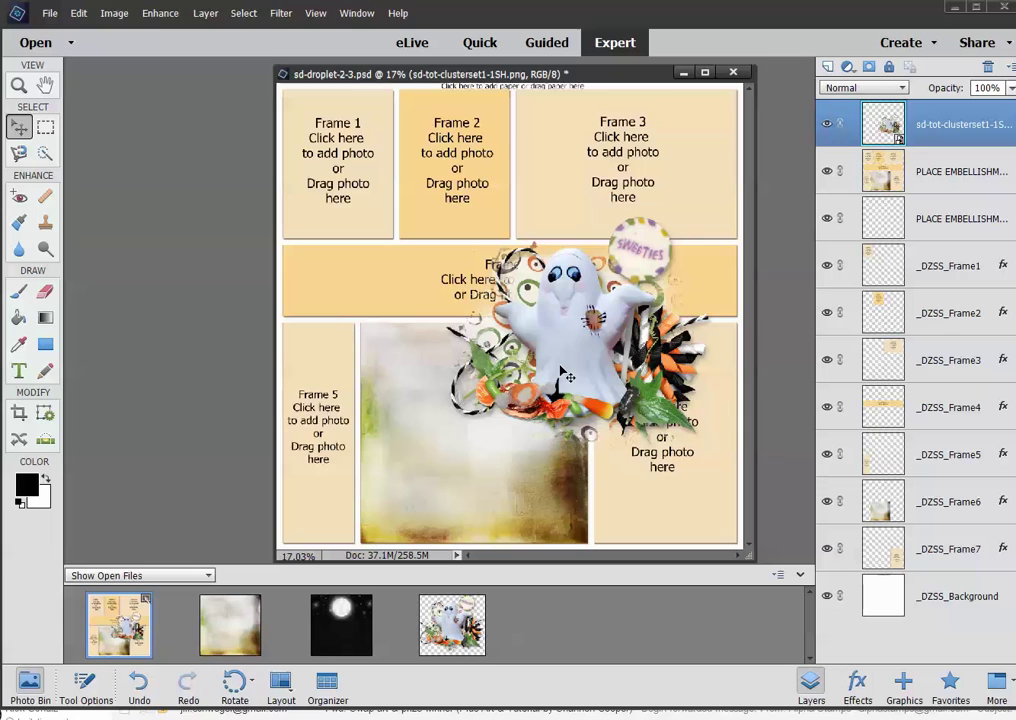
pyautogui.moveTo(567, 370); pyautogui.dragTo(563, 432)
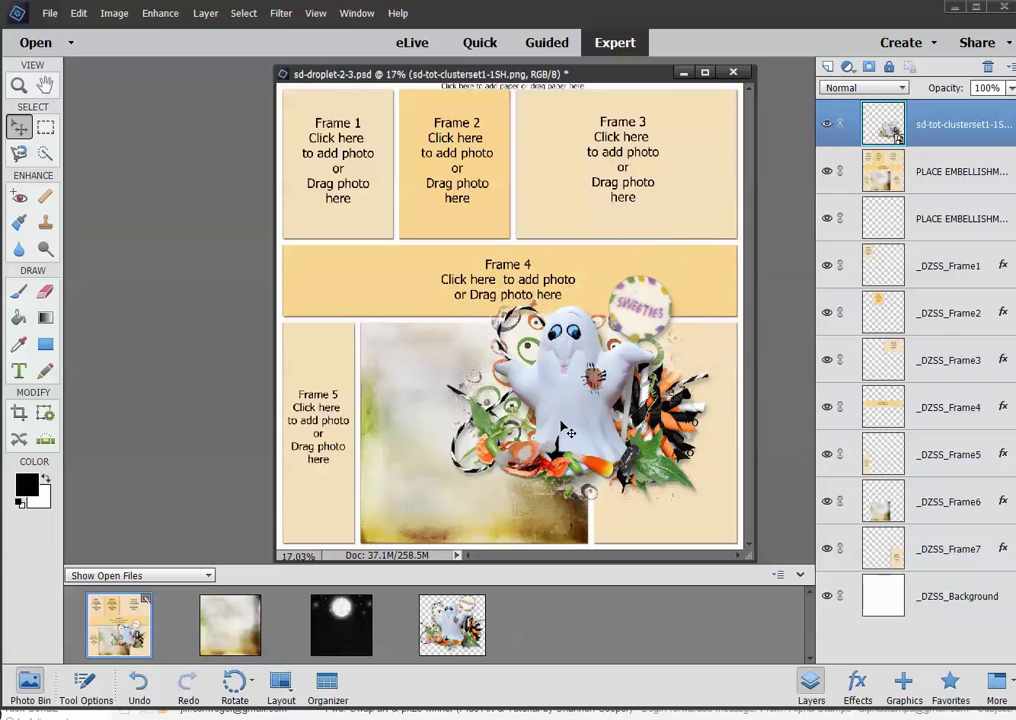